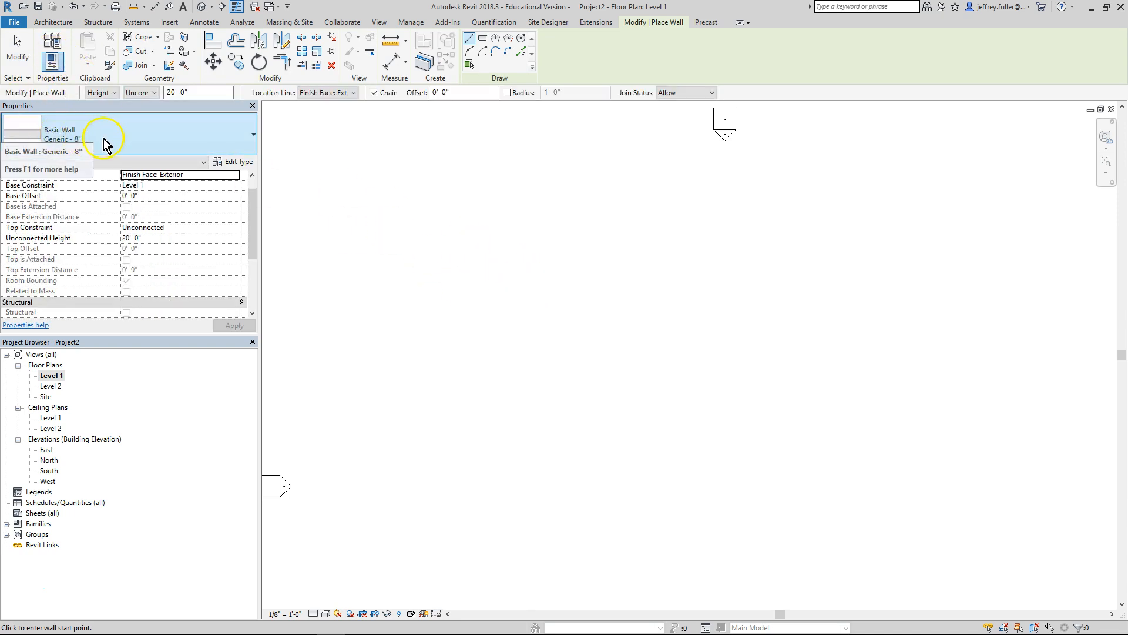
Draw a closed rectangular room of Generic - 8" walls, about 44 ft long, with the location line on the exterior finish face
click(473, 289)
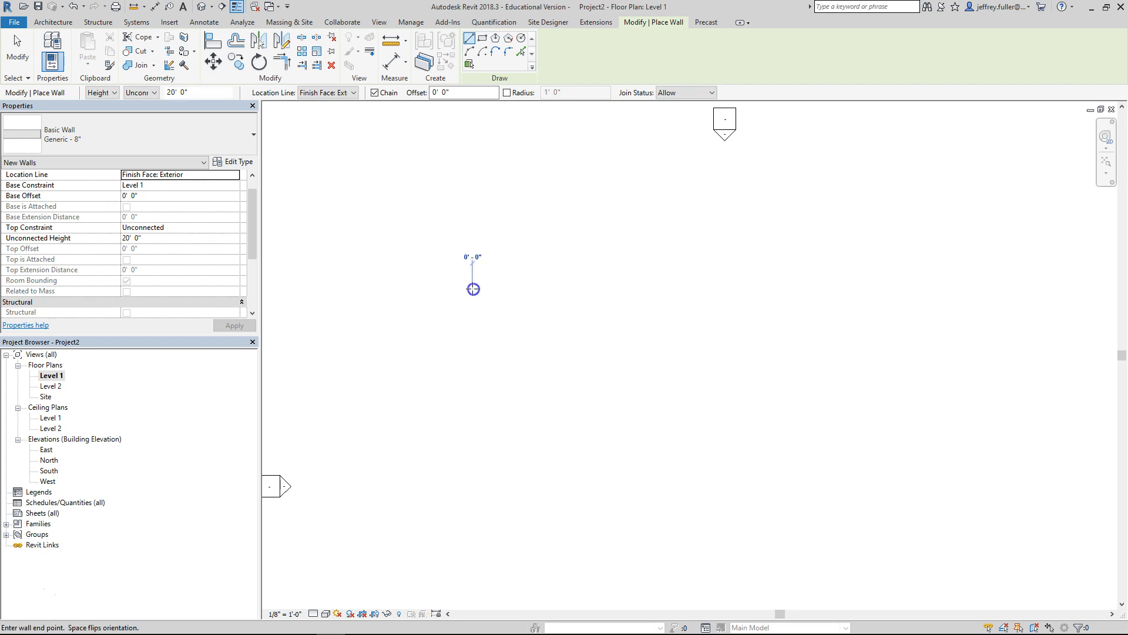
click(720, 290)
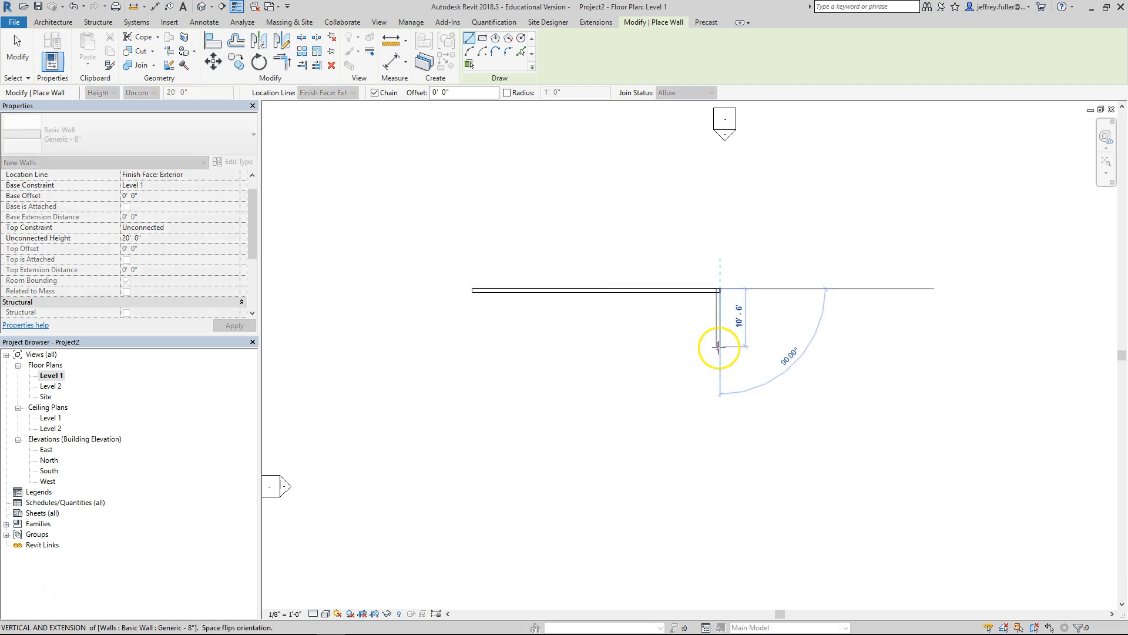
click(718, 364)
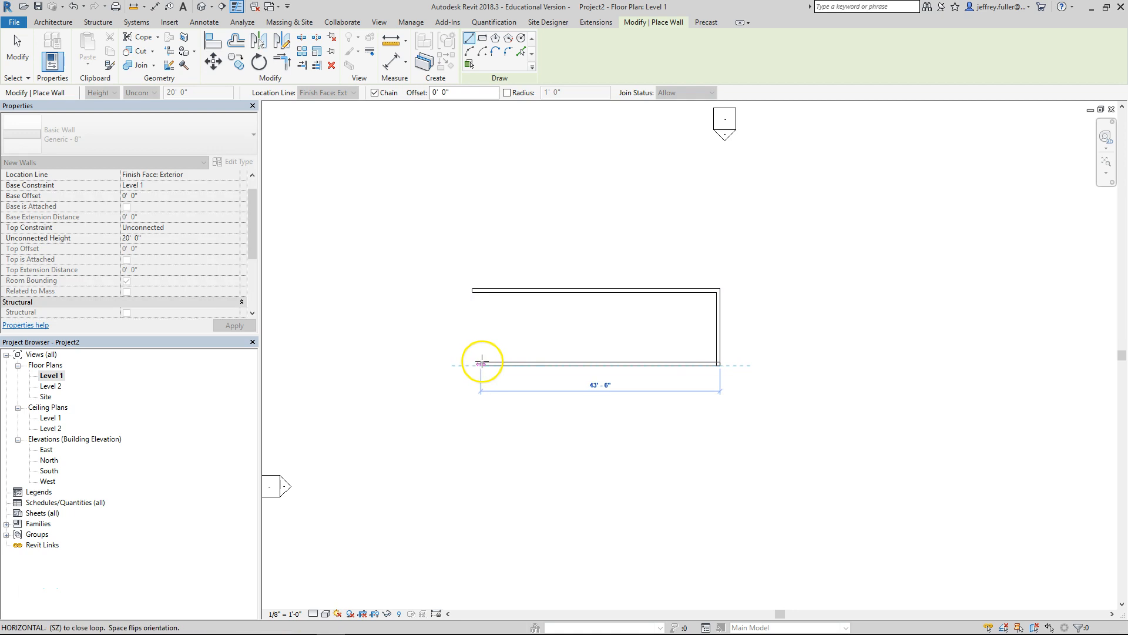
click(473, 362)
click(472, 292)
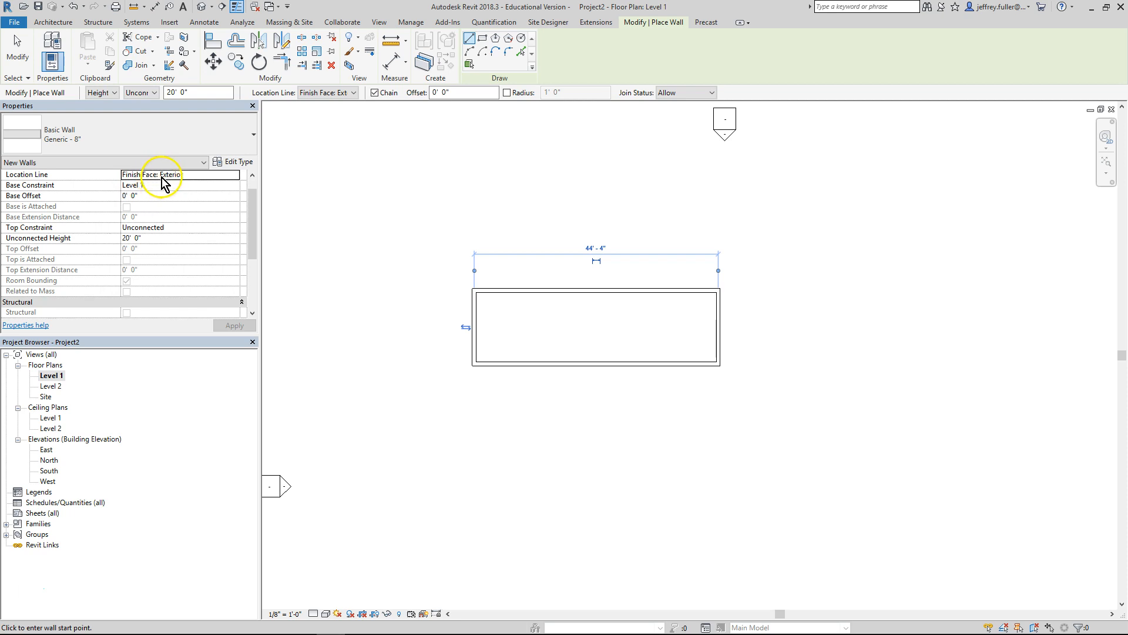
Draw an open L of two walls beside the first room, a 30' horizontal wall and a vertical wall about 12 ft long
click(751, 289)
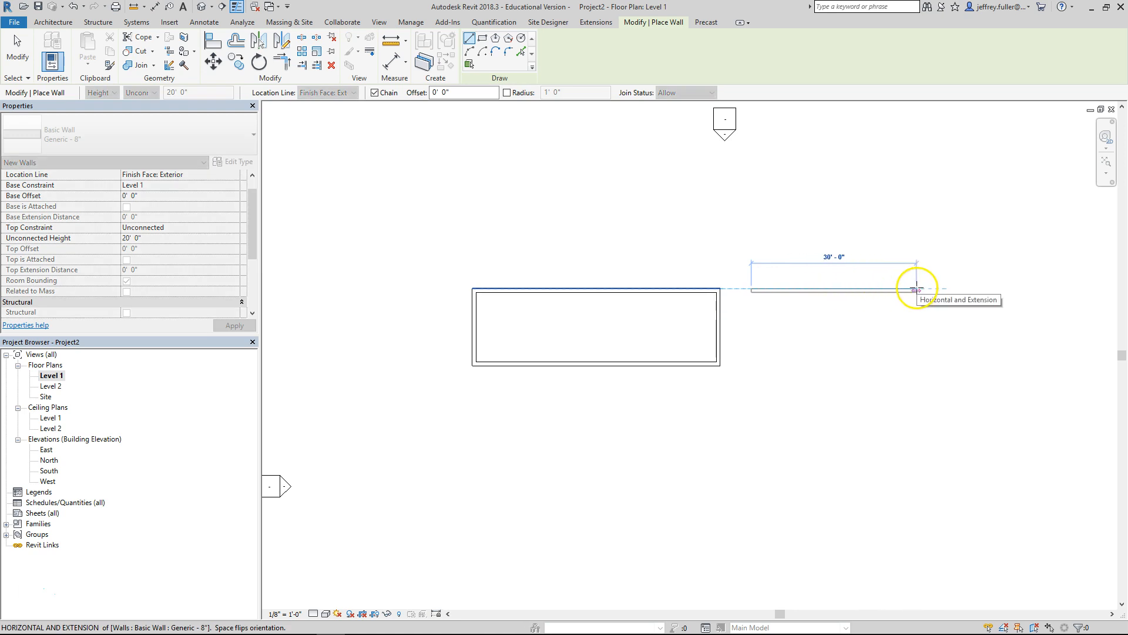
click(916, 289)
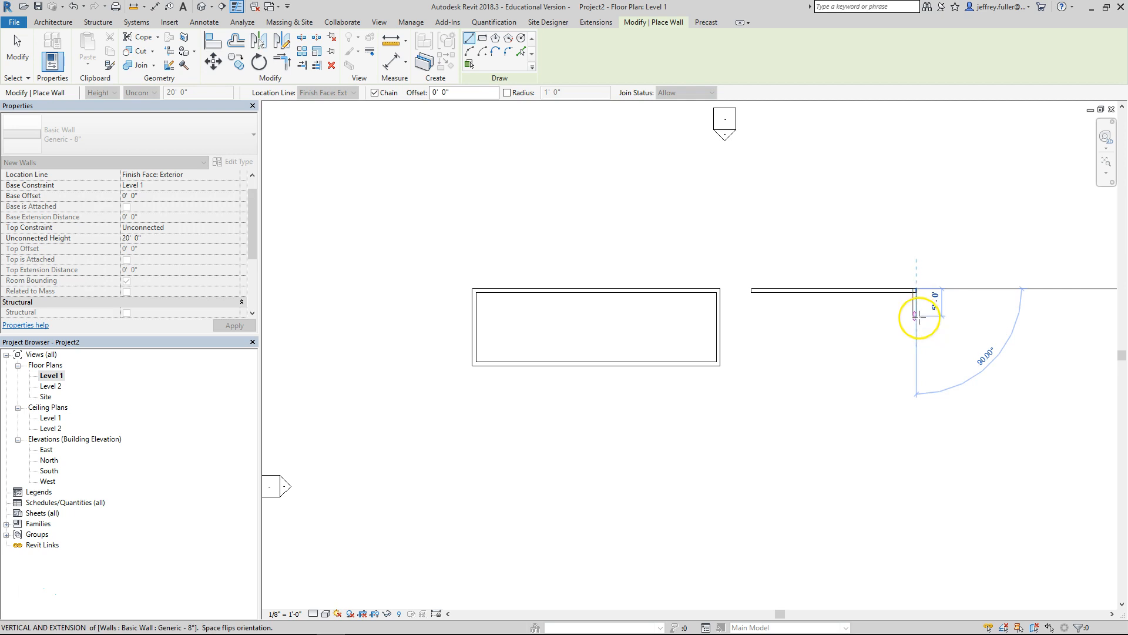
click(915, 352)
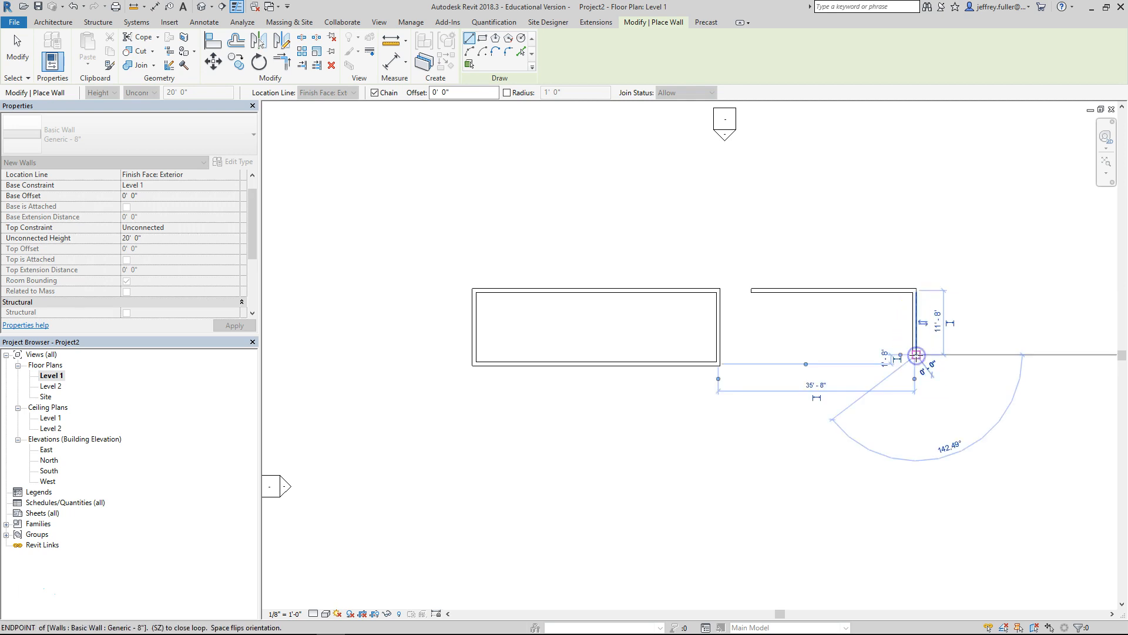
key(Escape)
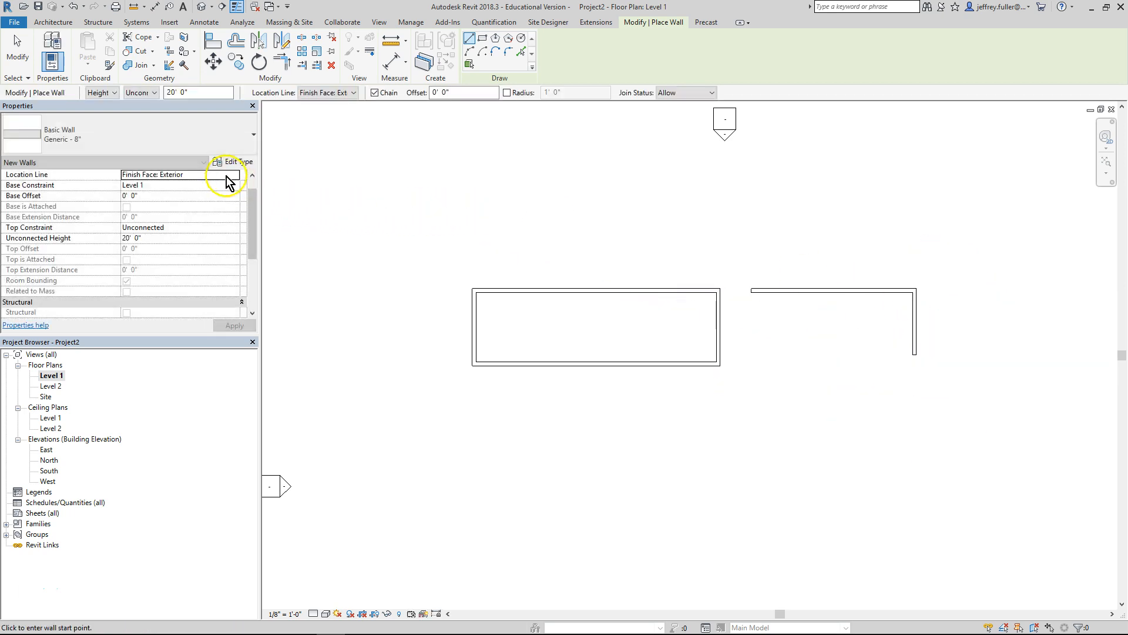
Close the L-shaped walls into a rectangular room with two more walls, using Finish Face: Interior as the location line
click(218, 174)
click(235, 175)
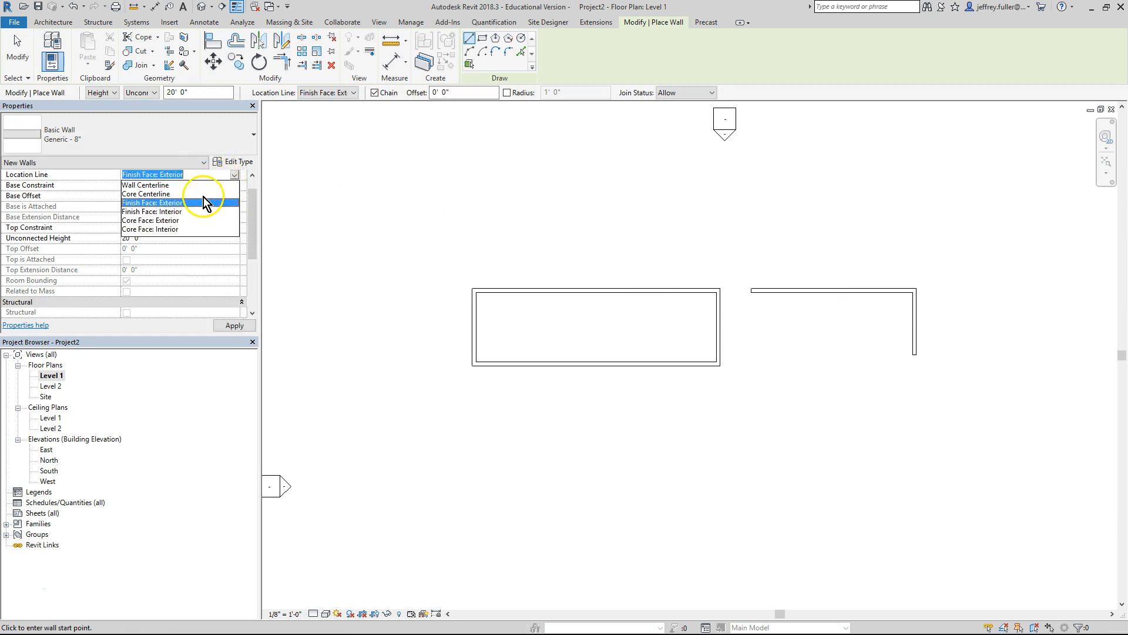
click(170, 212)
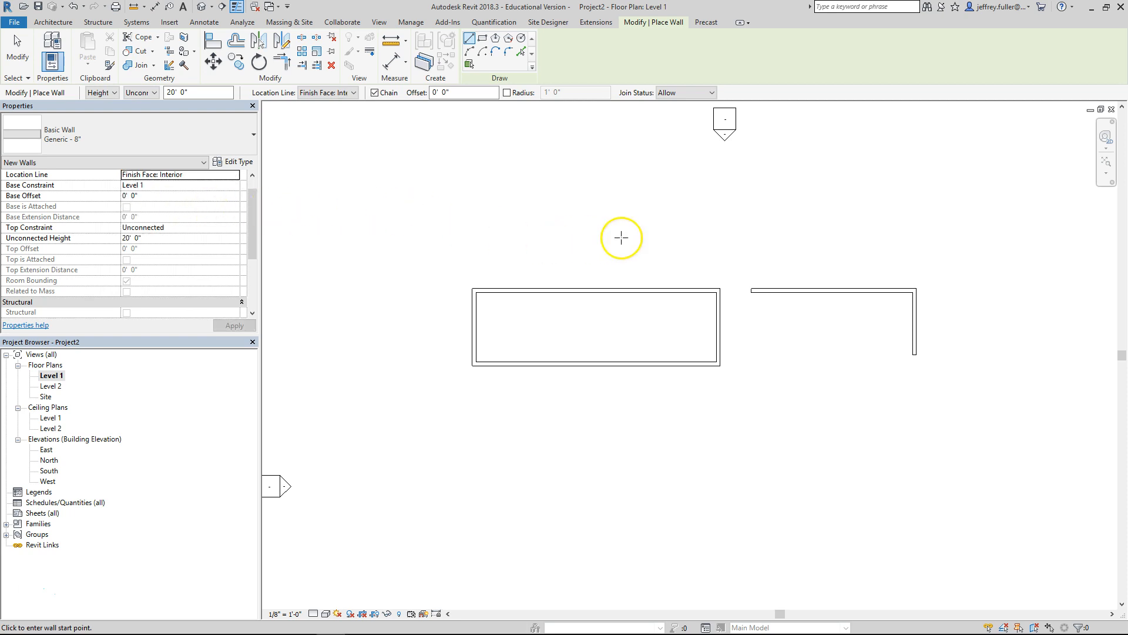
click(914, 355)
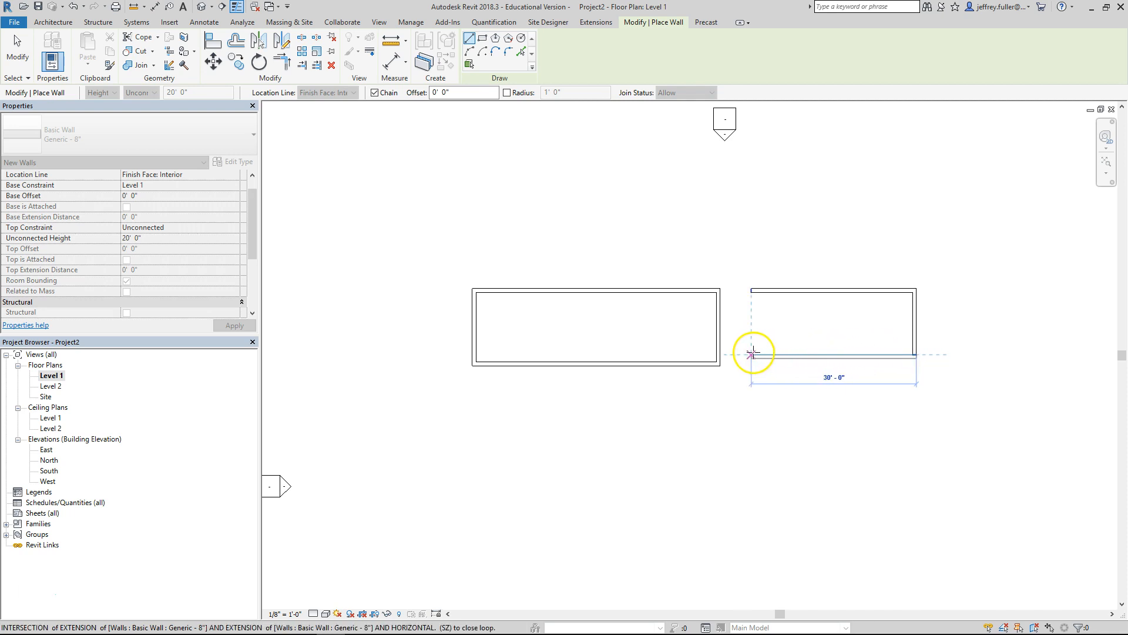
click(752, 353)
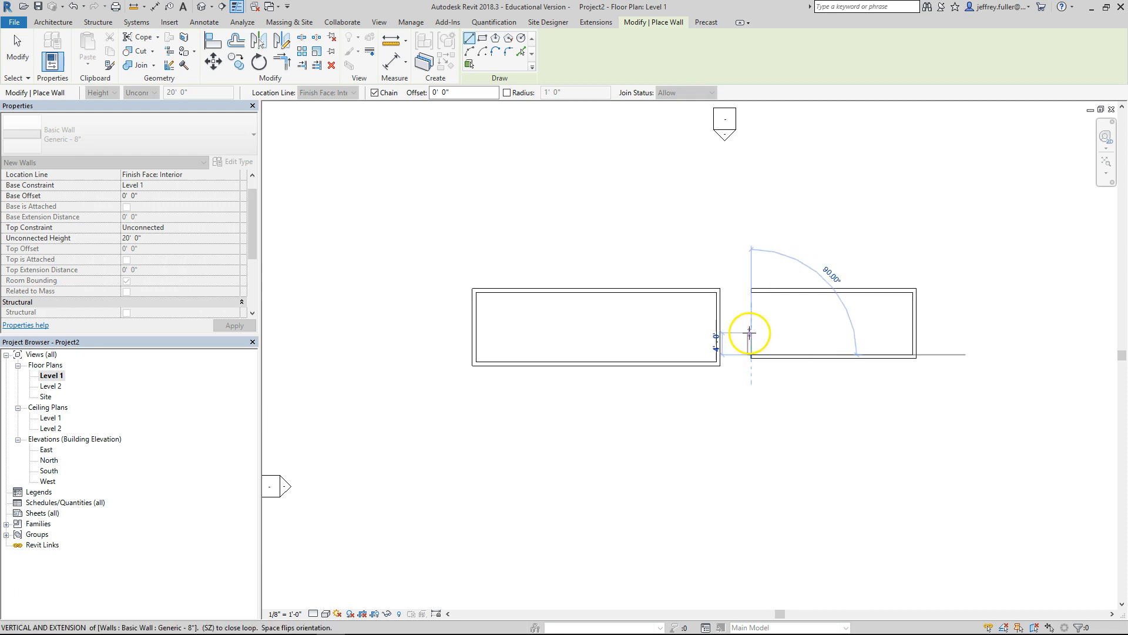
click(751, 295)
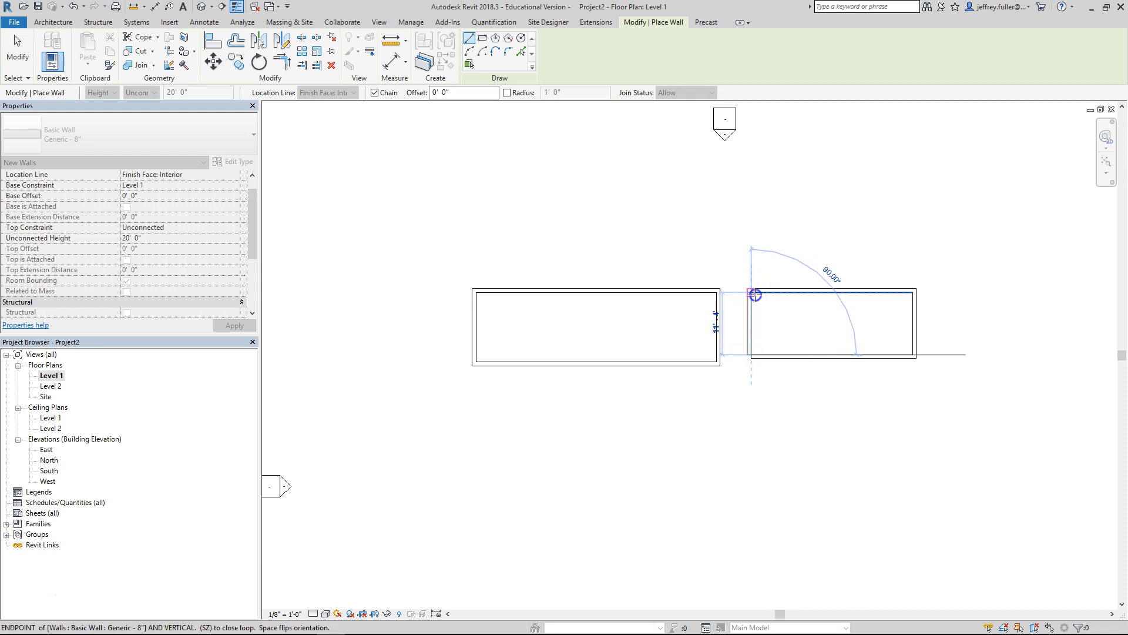
key(Escape)
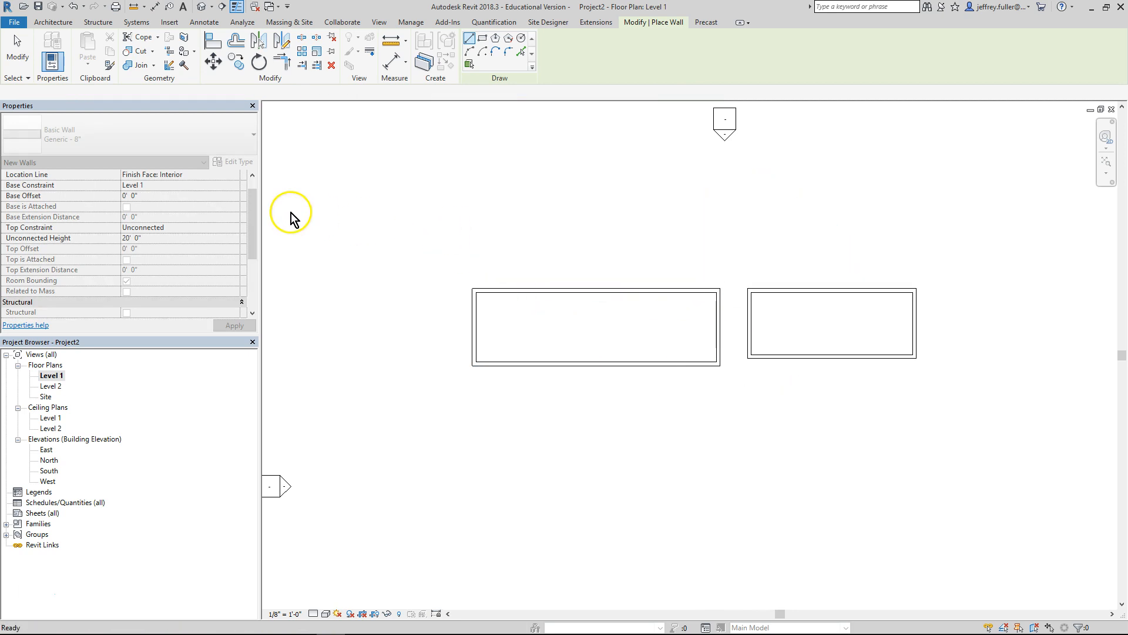
click(218, 174)
click(234, 175)
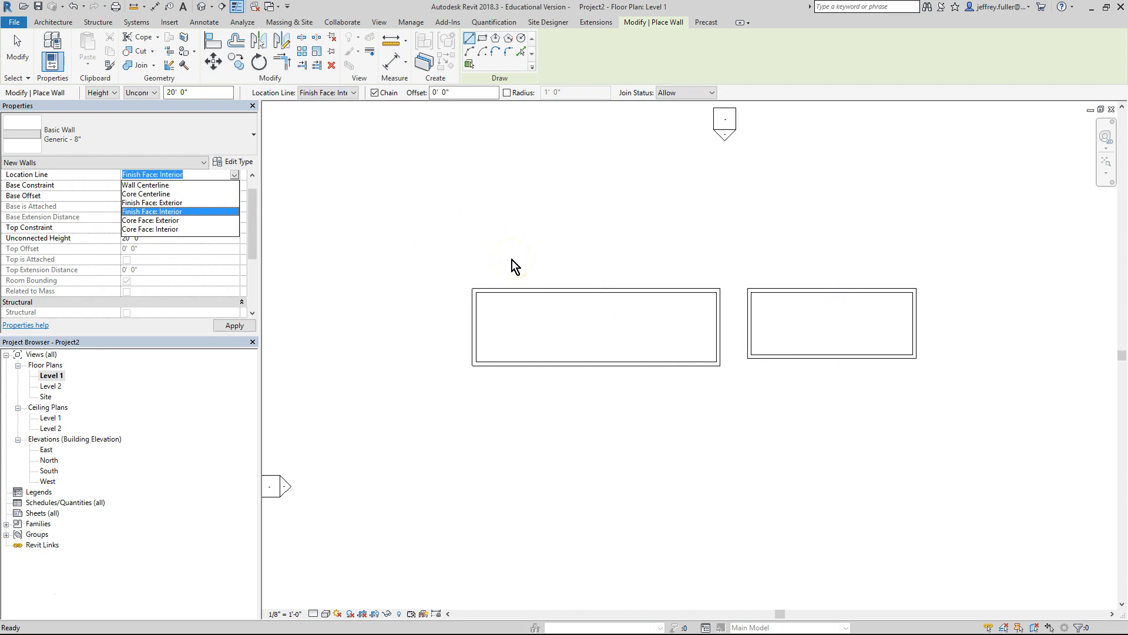
click(578, 263)
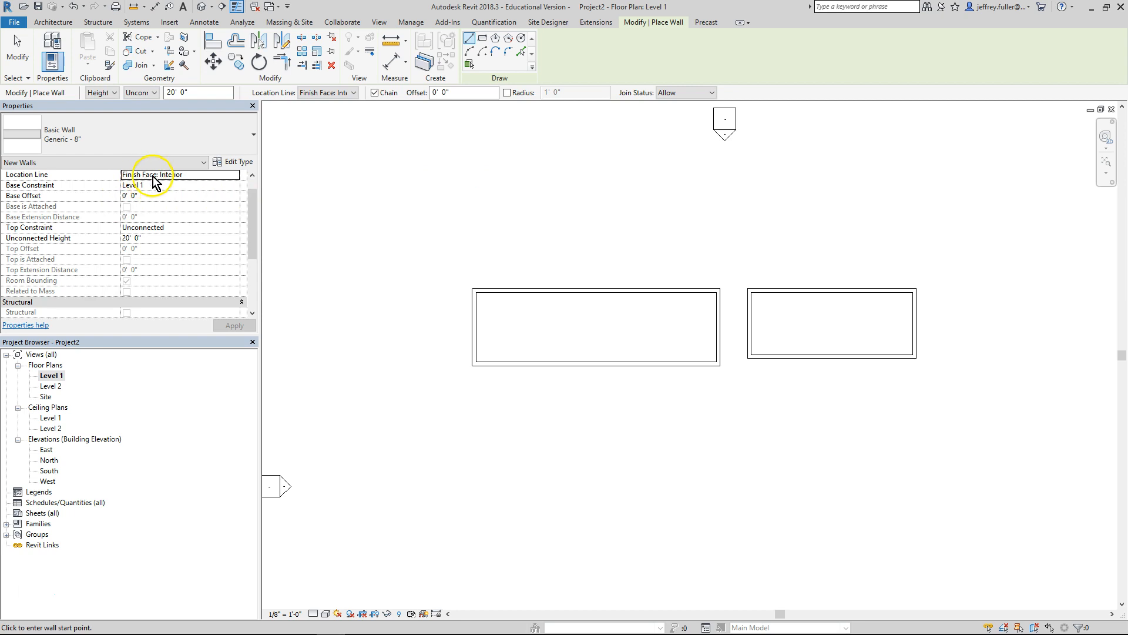
Draw a closed square room above the long room, measuring 10' by 10' between its interior wall faces
click(497, 175)
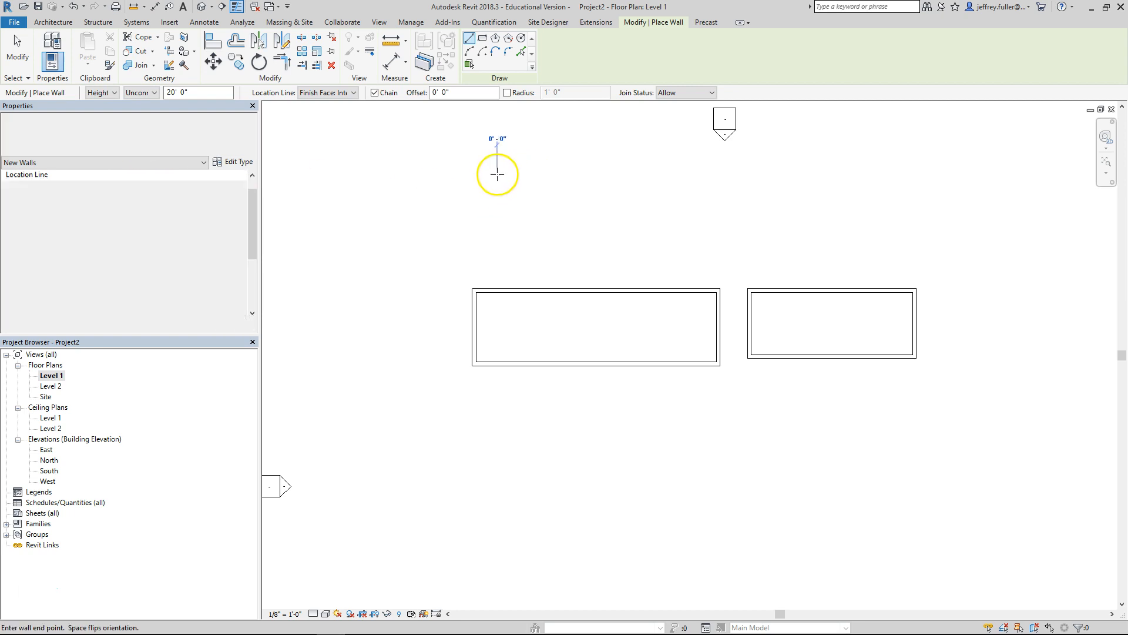
text(10')
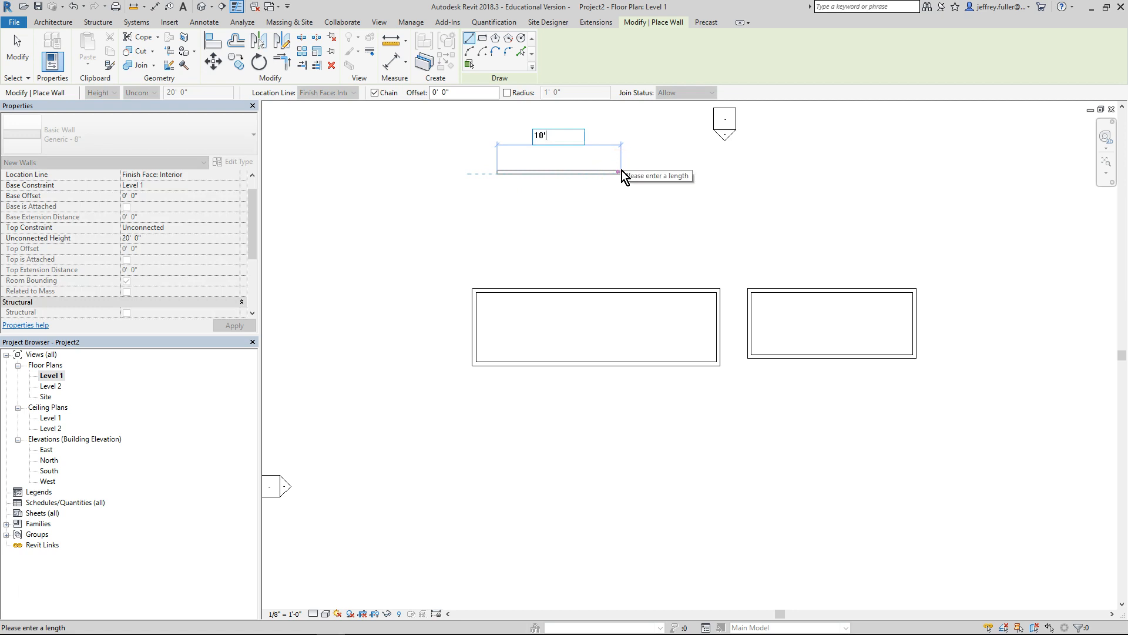
key(Return)
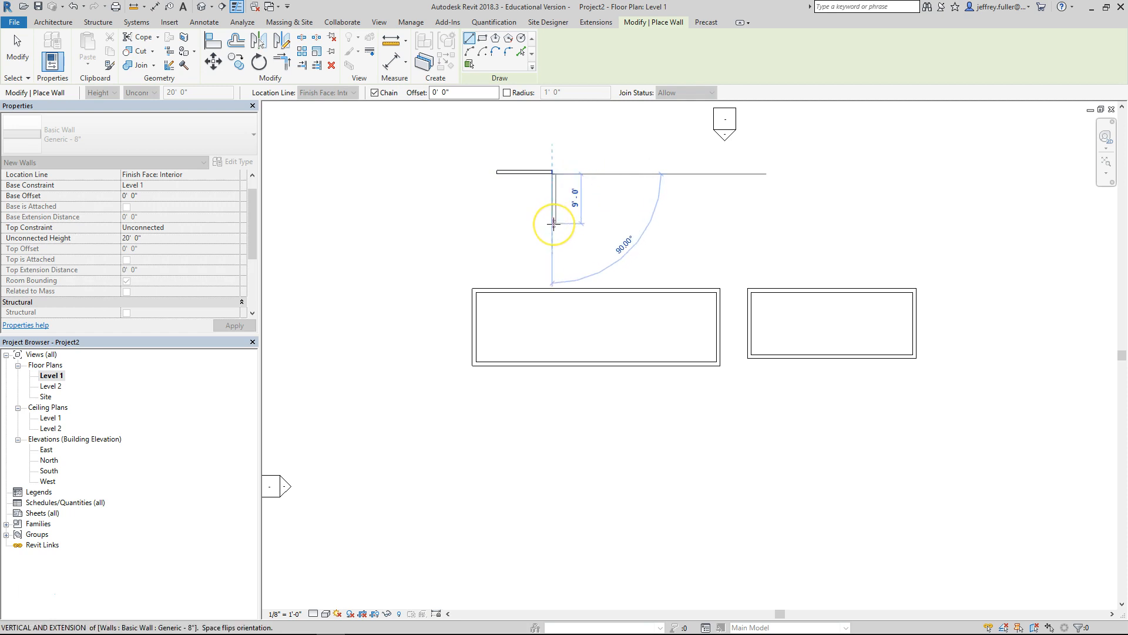
text(10)
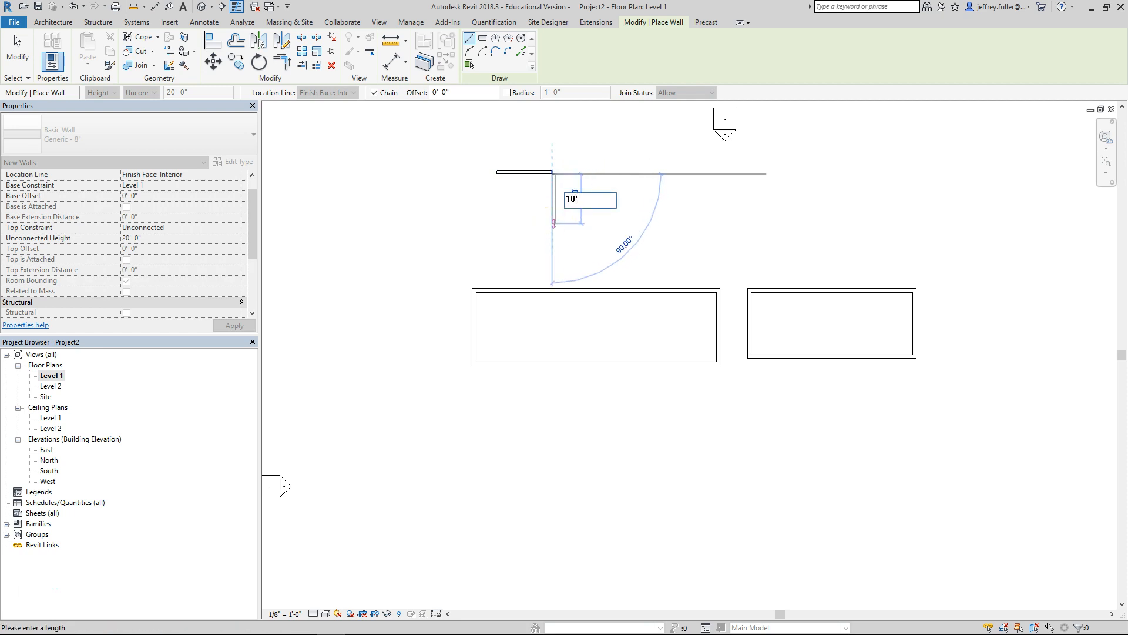
text(')
key(Return)
click(498, 229)
click(499, 175)
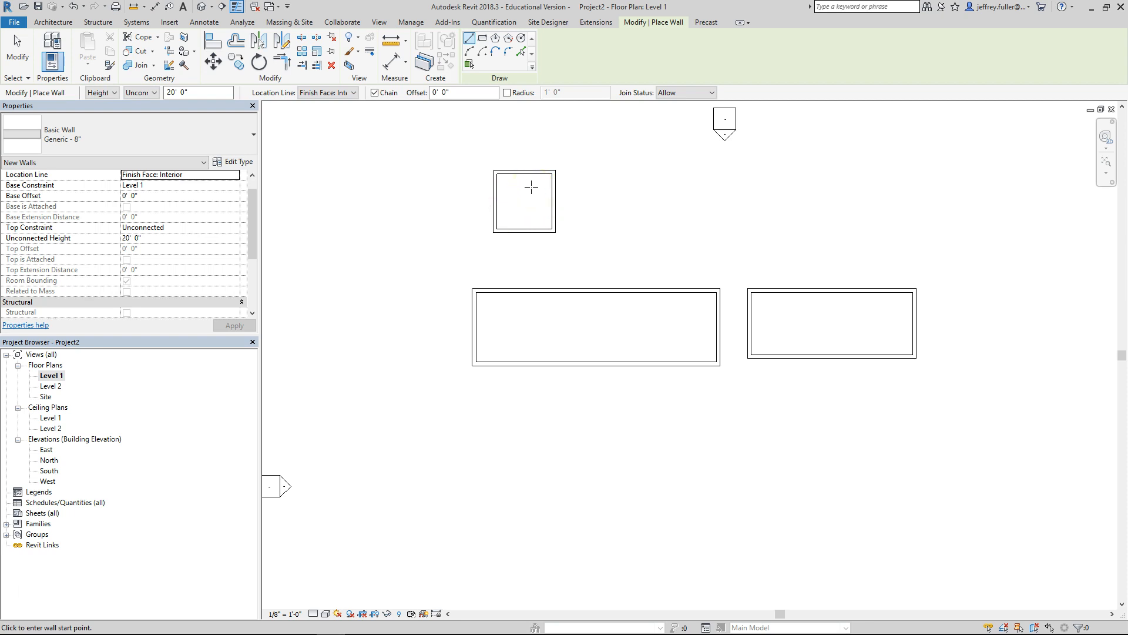
click(546, 174)
key(Escape)
key(Escape)
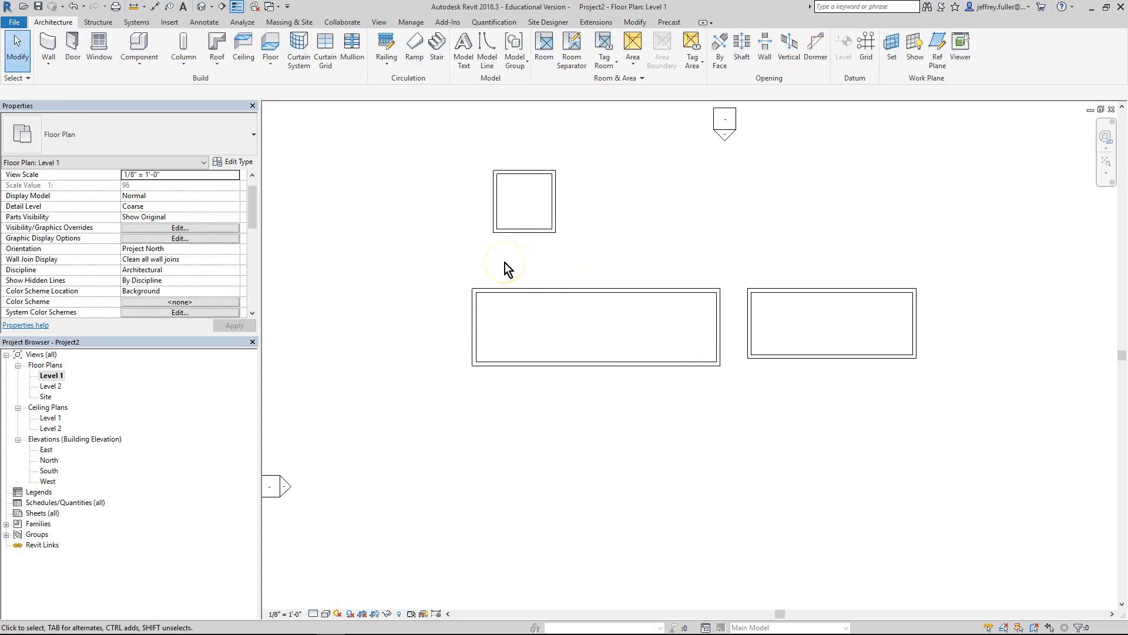
Set the unconnected height of the square room's lower wall to 8' 0"
click(532, 231)
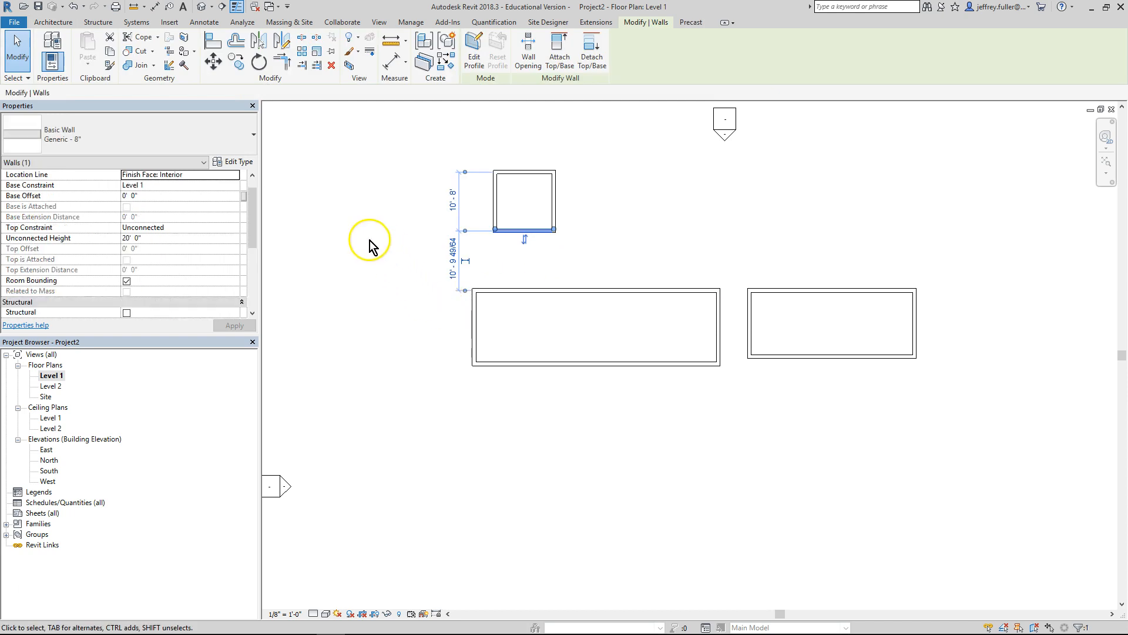
click(148, 239)
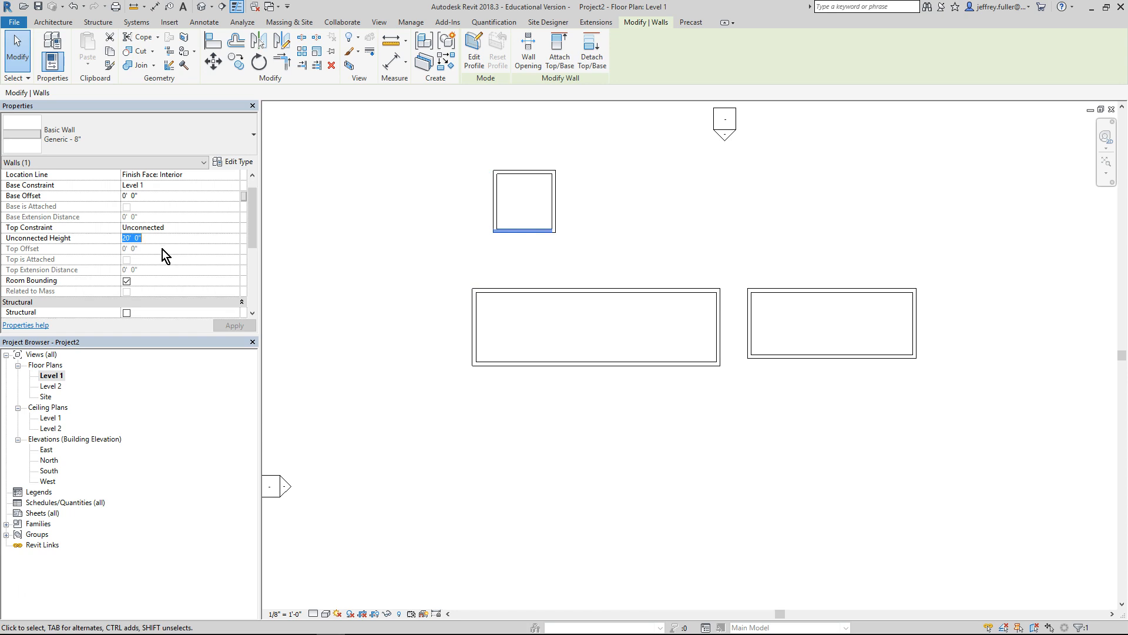
text(8)
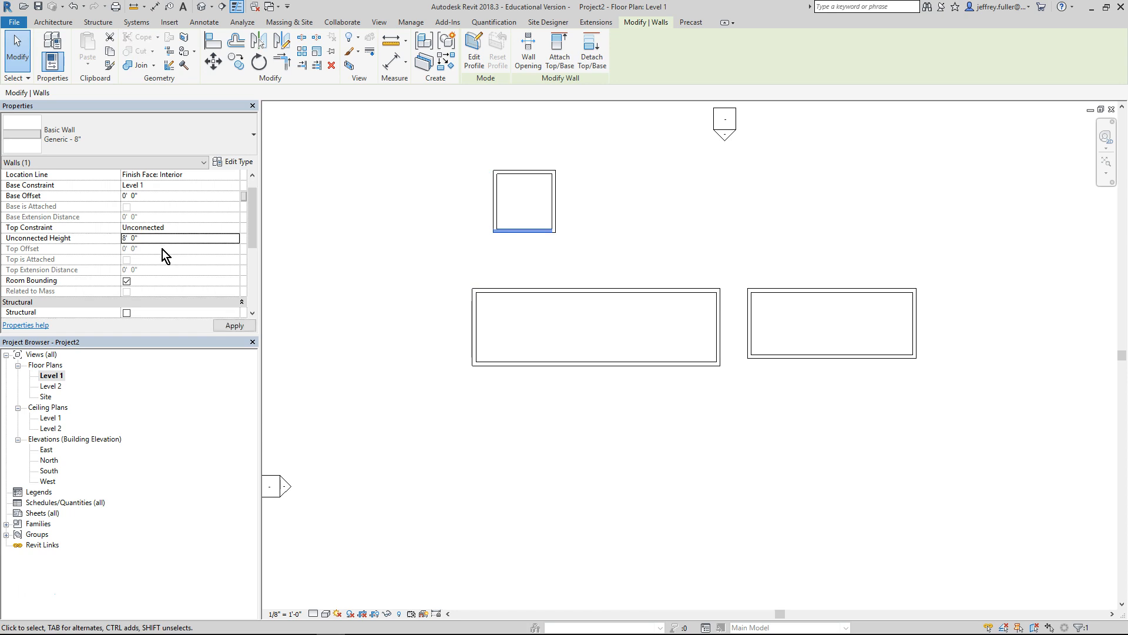
click(412, 221)
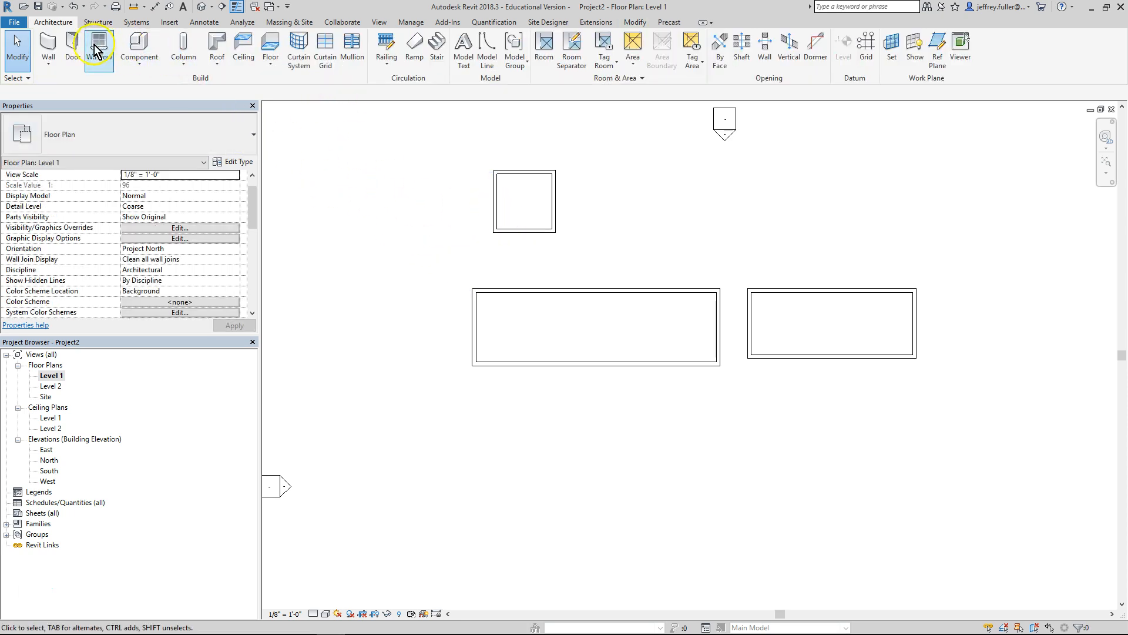
Draw a closed rectangular room about 16.5 ft long with 8' 0" high walls, overlapping the square room's left wall
click(49, 44)
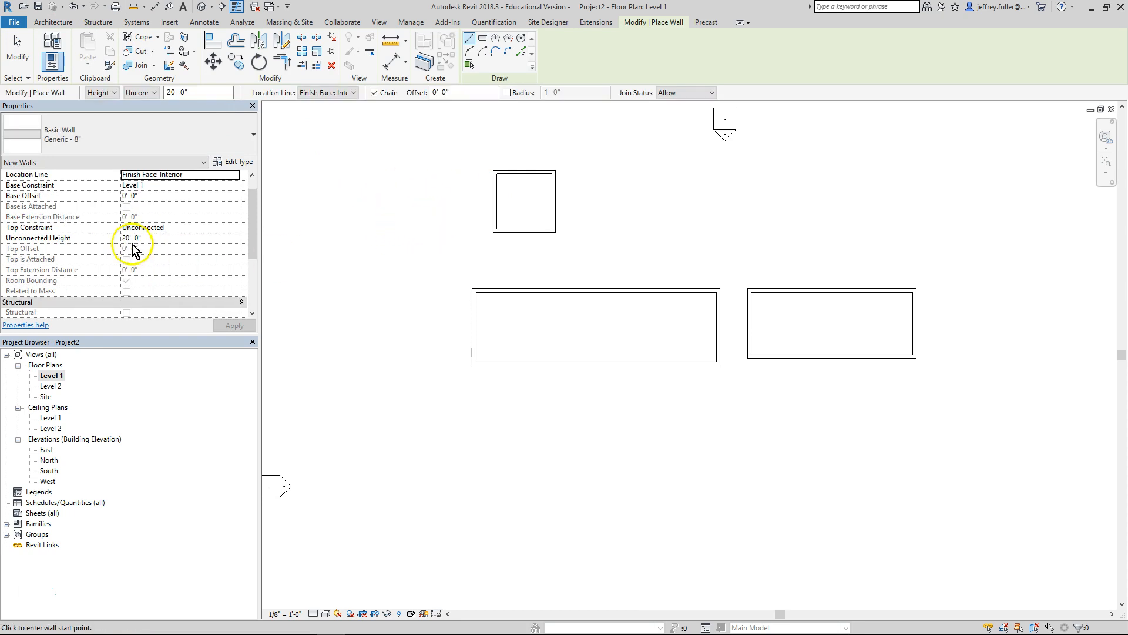
click(100, 238)
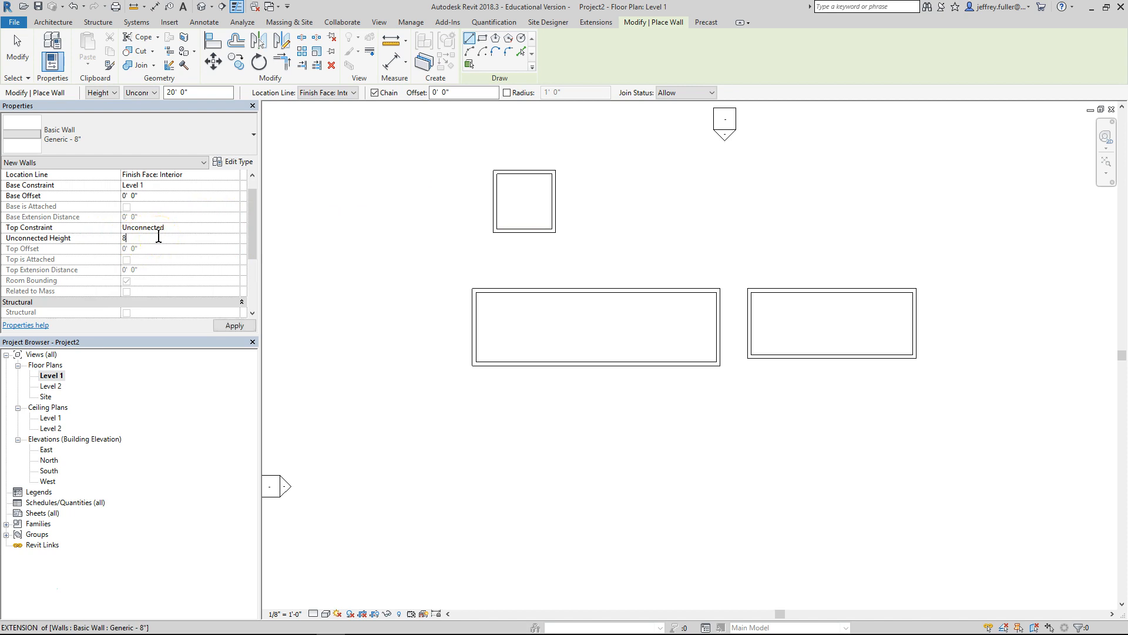
text(8' 0")
click(406, 197)
click(492, 198)
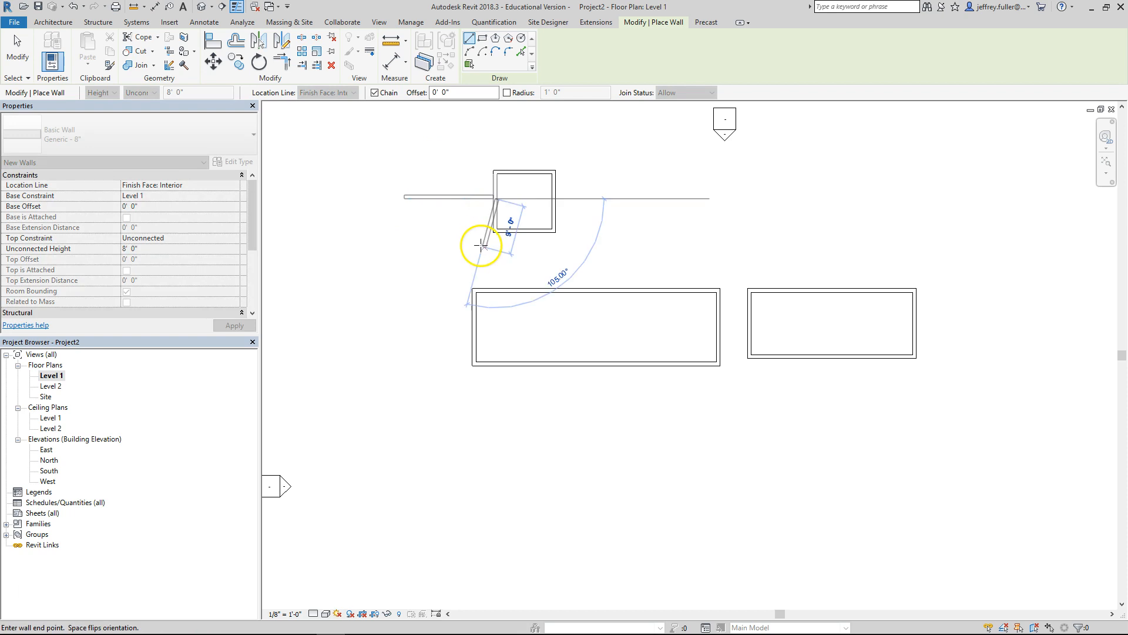
click(494, 254)
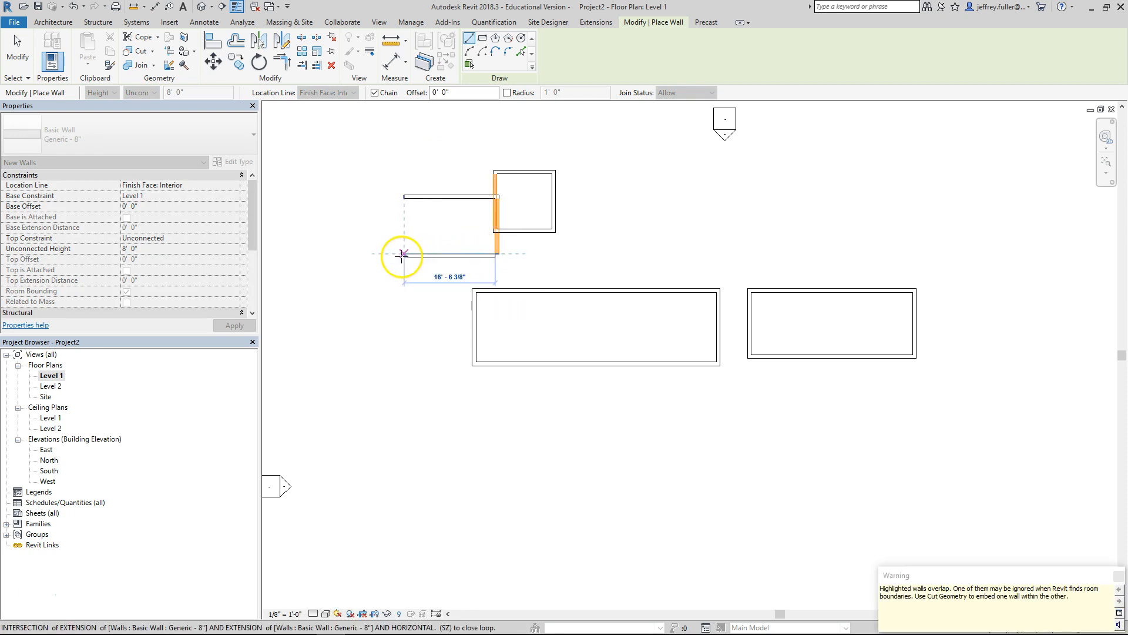
click(404, 254)
click(403, 197)
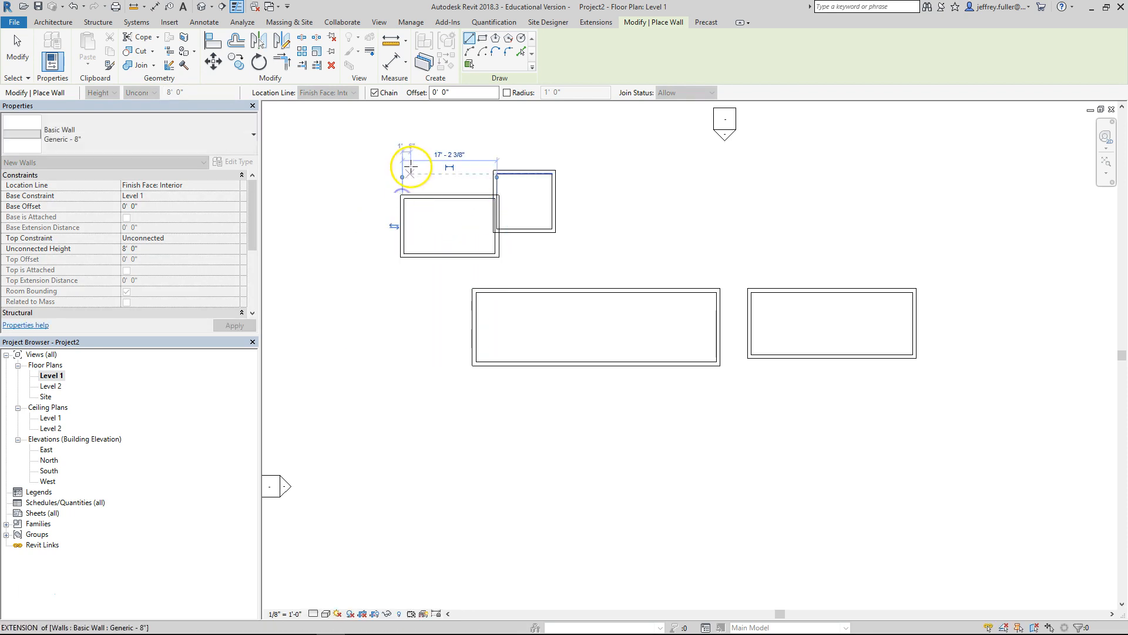
Draw a single horizontal wall above the overlapping rectangular room, spanning about the room's length
click(404, 142)
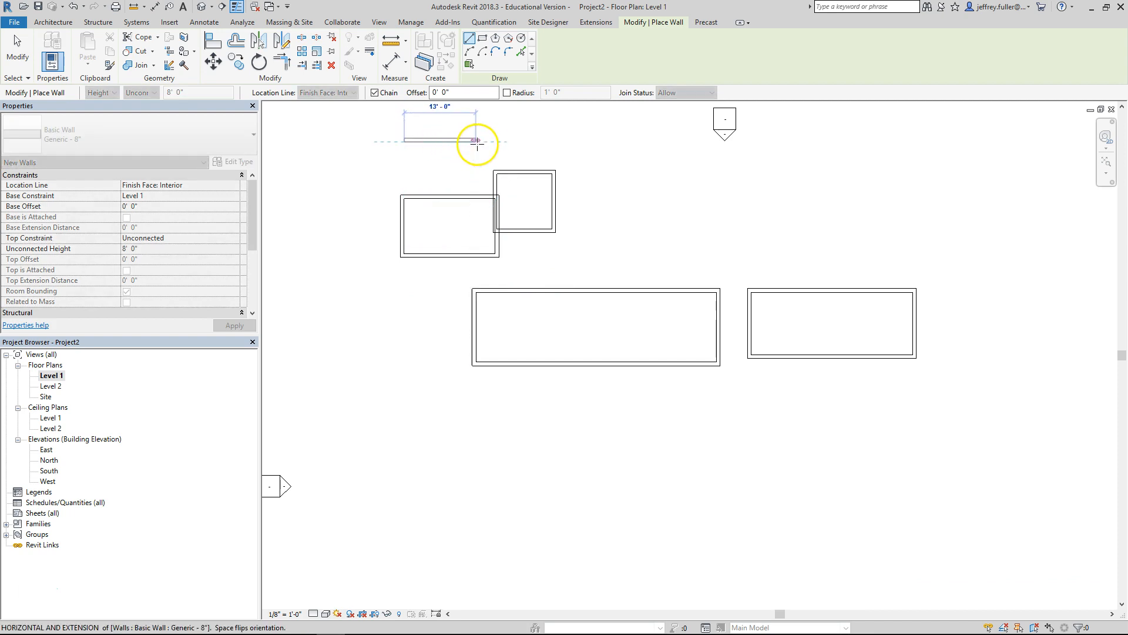
click(496, 142)
key(Escape)
key(Escape)
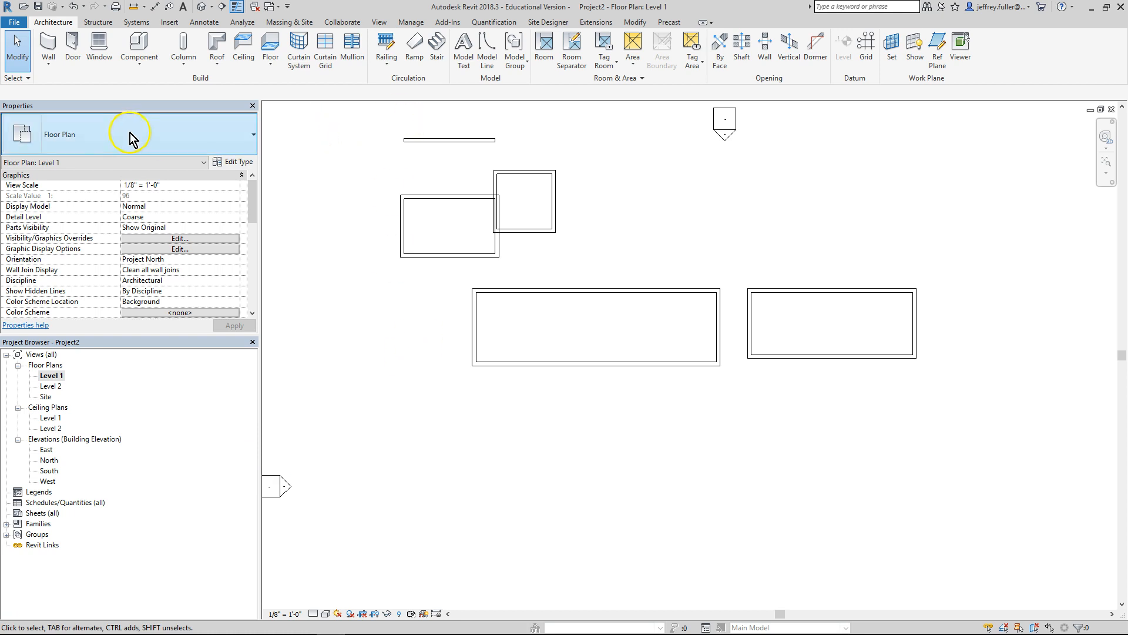
Start placing a new wall using the Interior - 4 7/8" Partition (1-hr) basic wall type
click(47, 56)
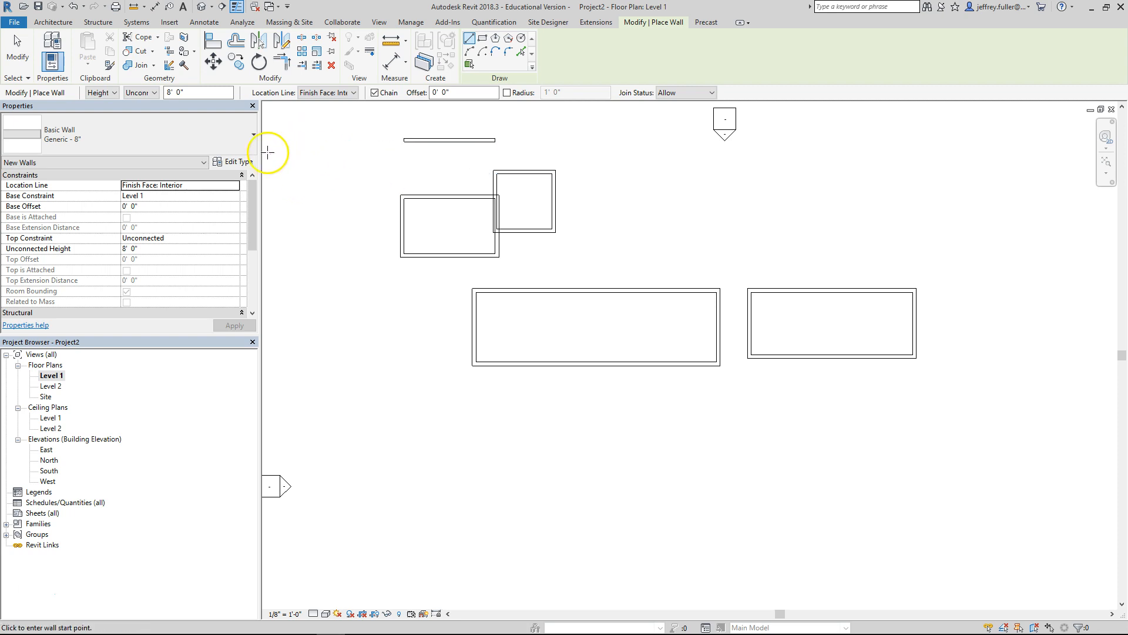
click(251, 139)
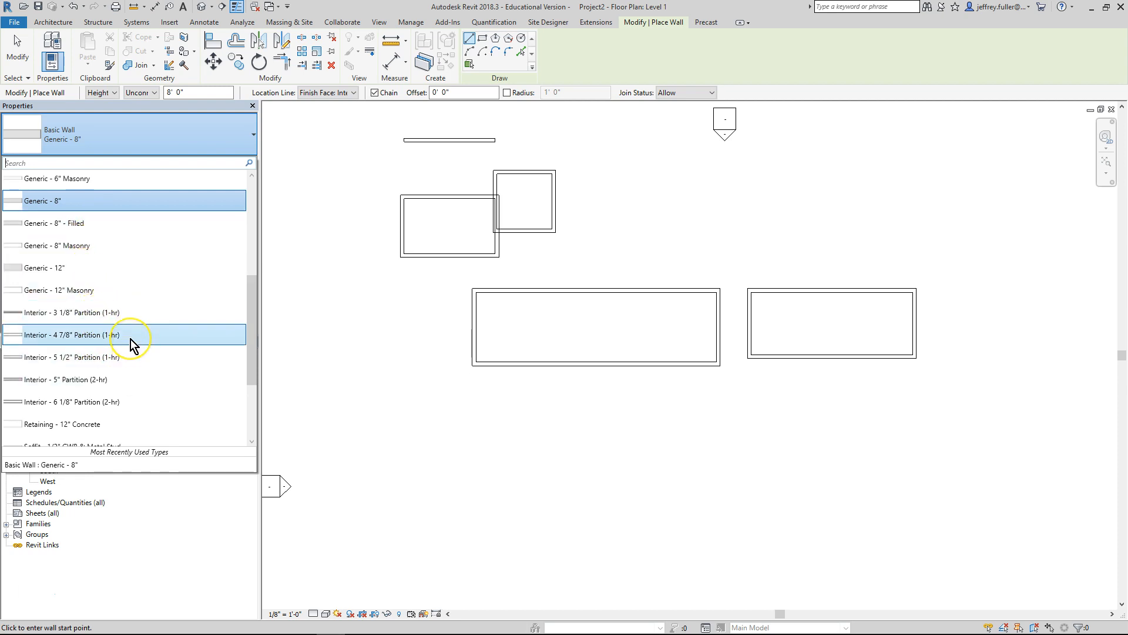
mouse_move(131, 339)
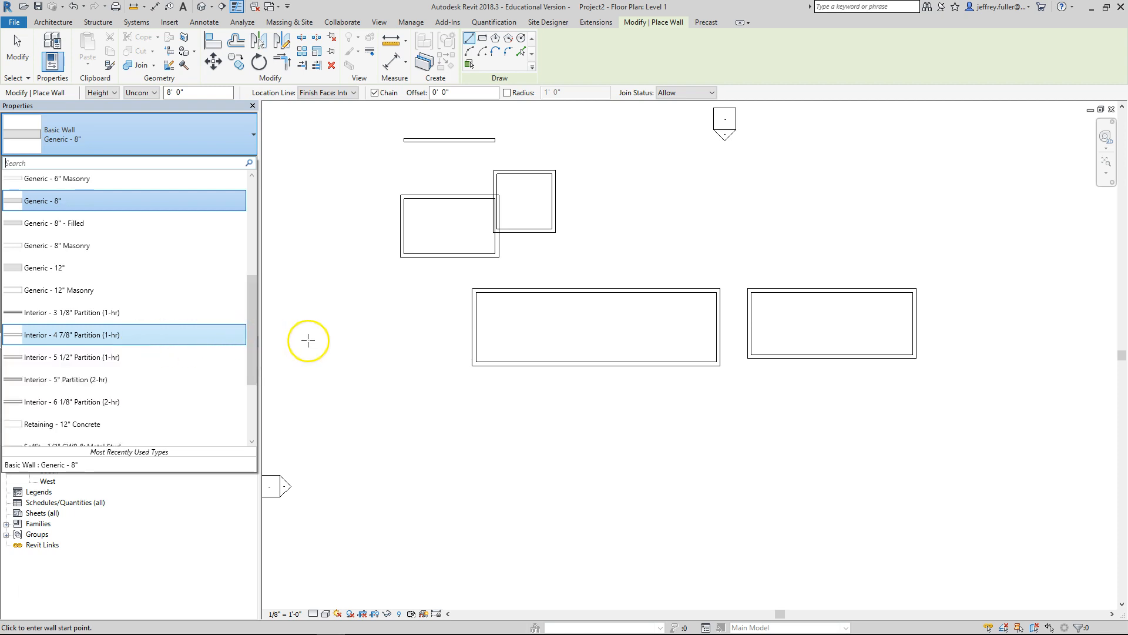
click(120, 339)
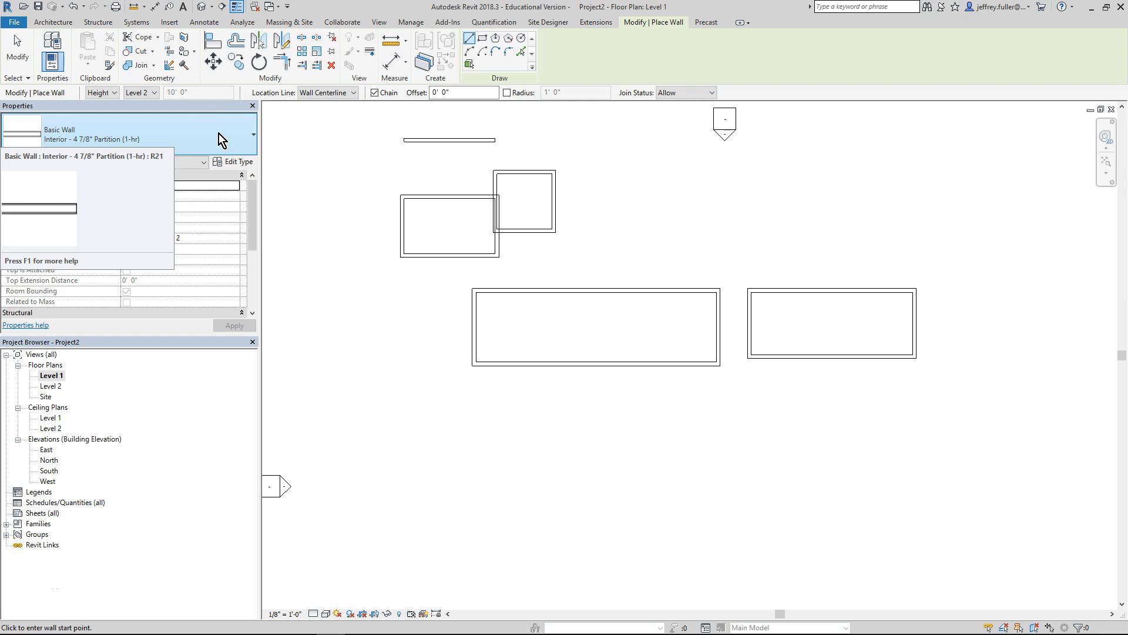
Duplicate the Interior - 4 7/8" Partition (1-hr) wall type under the name "Kitchen wall"
click(232, 163)
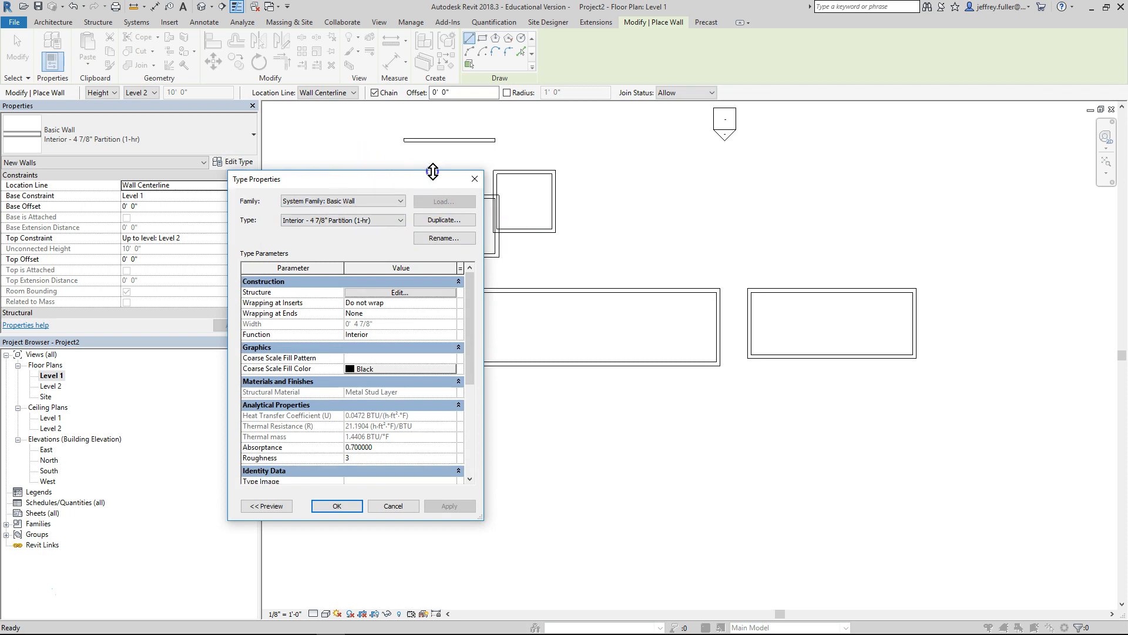
drag(378, 184, 495, 136)
drag(598, 332, 720, 335)
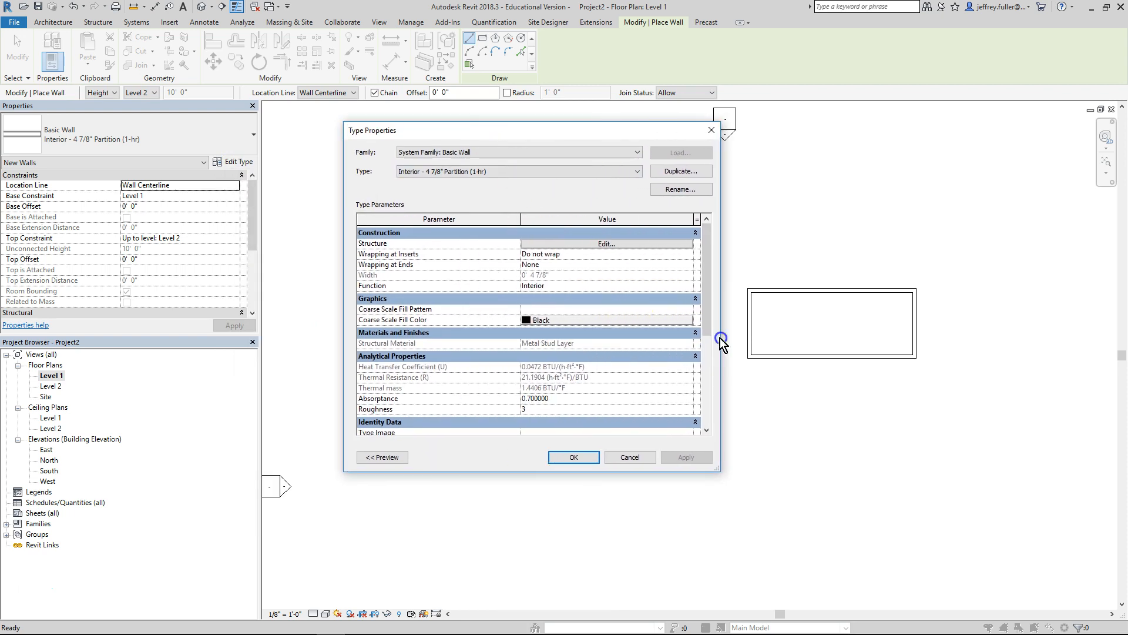
click(686, 172)
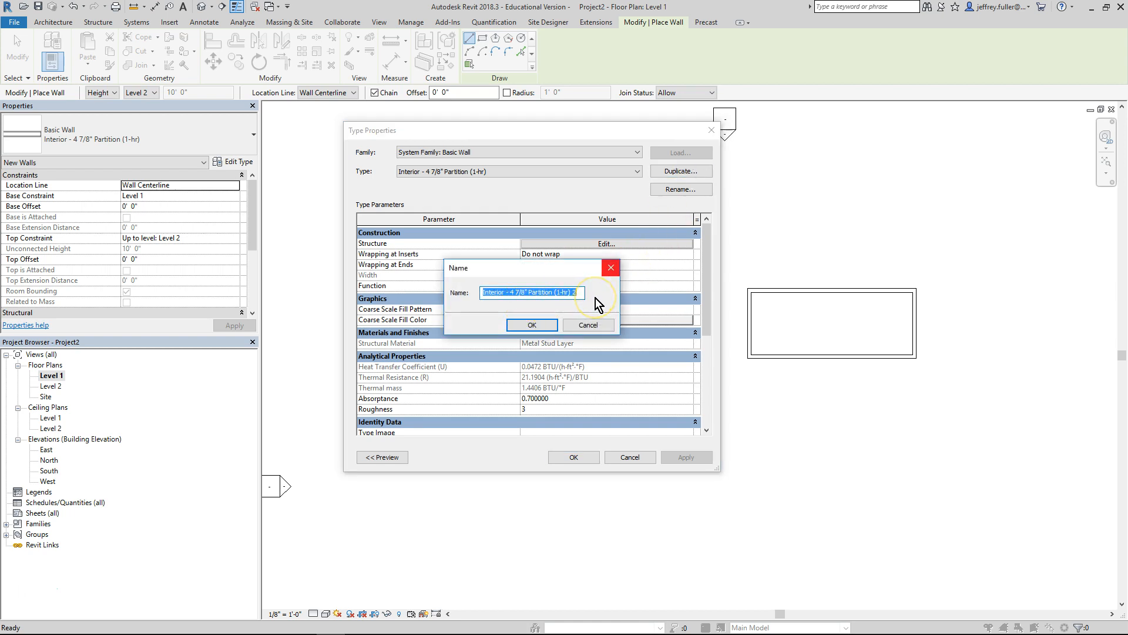
text(K)
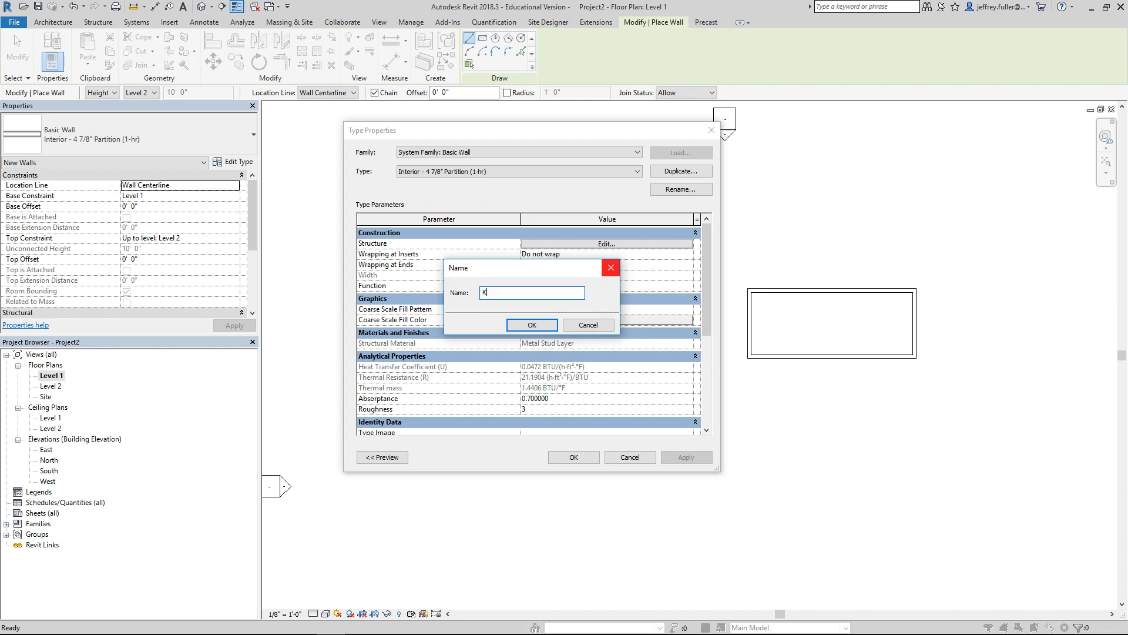
text(itchen wall)
click(517, 325)
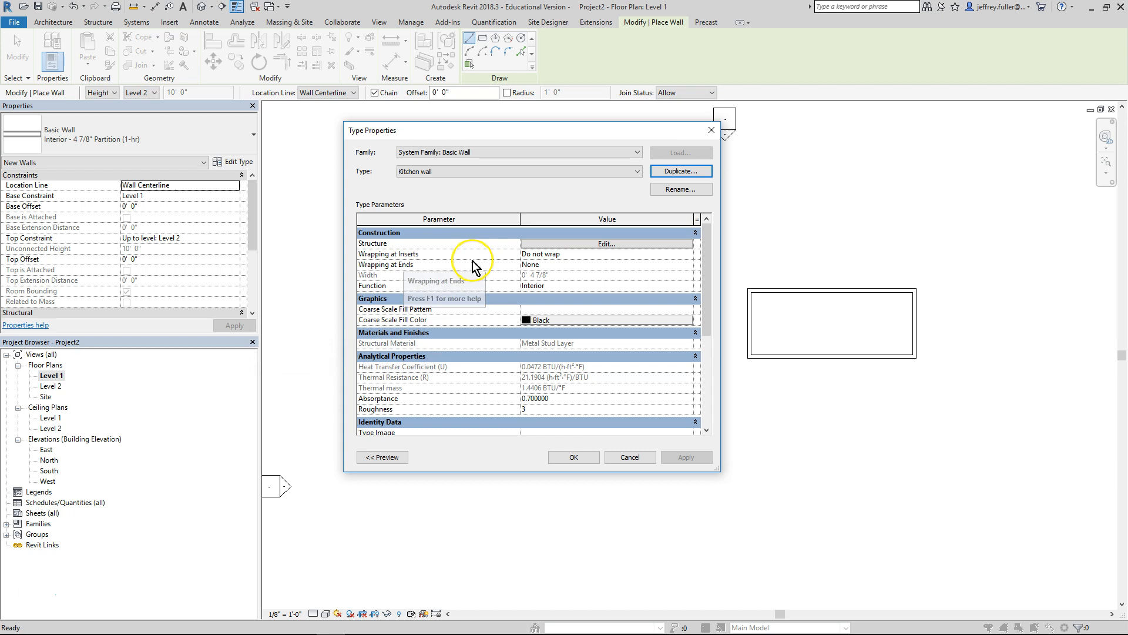
In the Kitchen wall's layer structure, set the metal stud structure layer's thickness to 6"
click(618, 244)
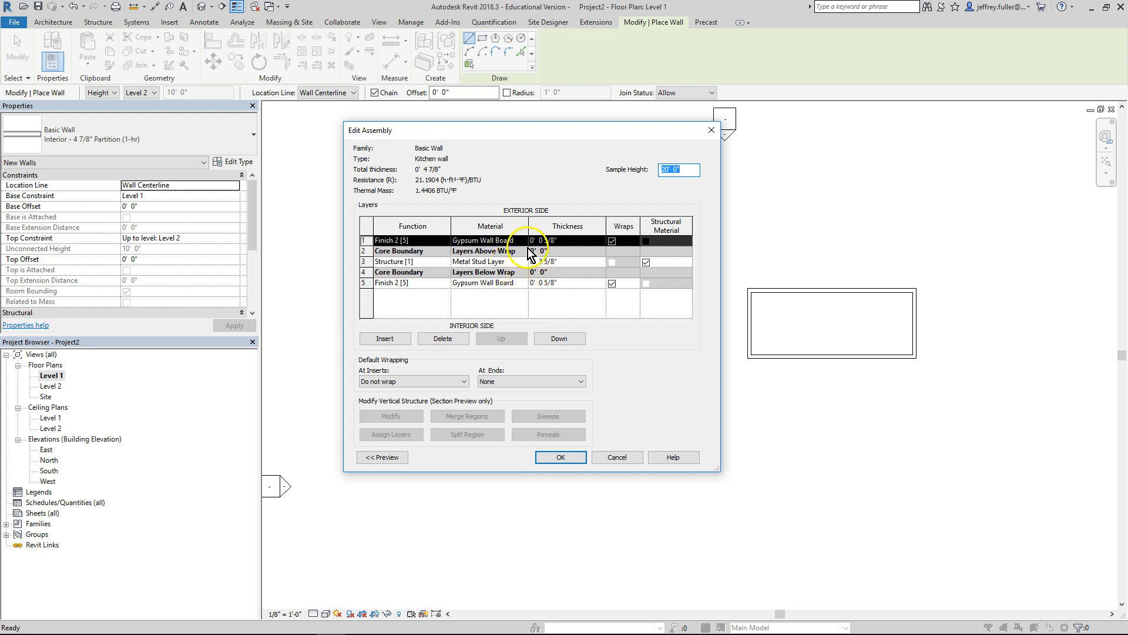
click(546, 262)
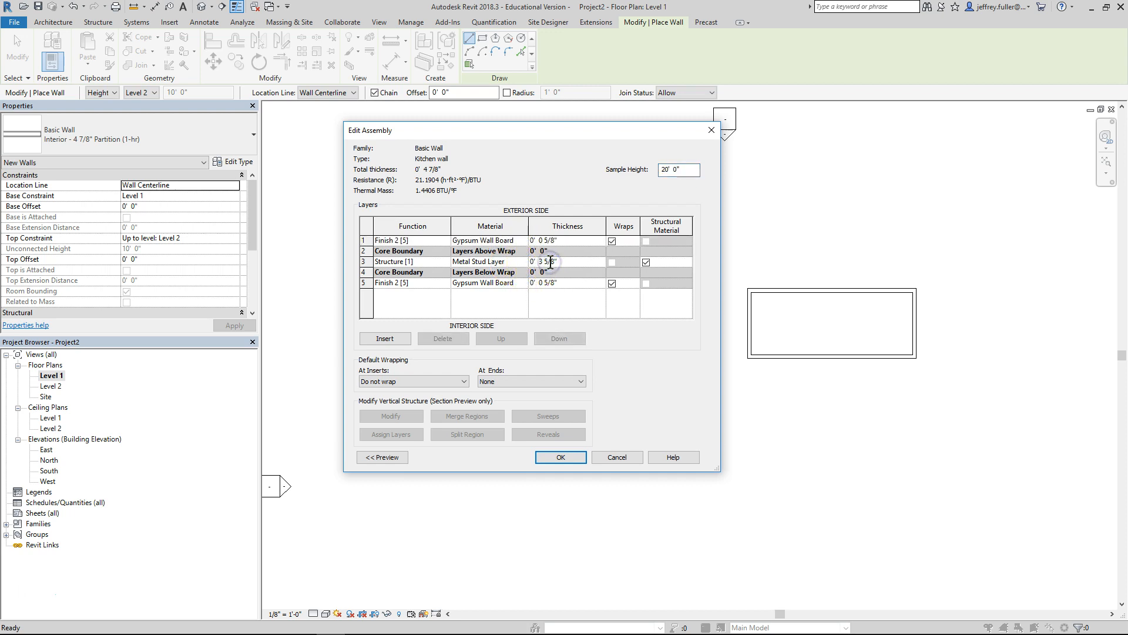
drag(556, 262, 538, 262)
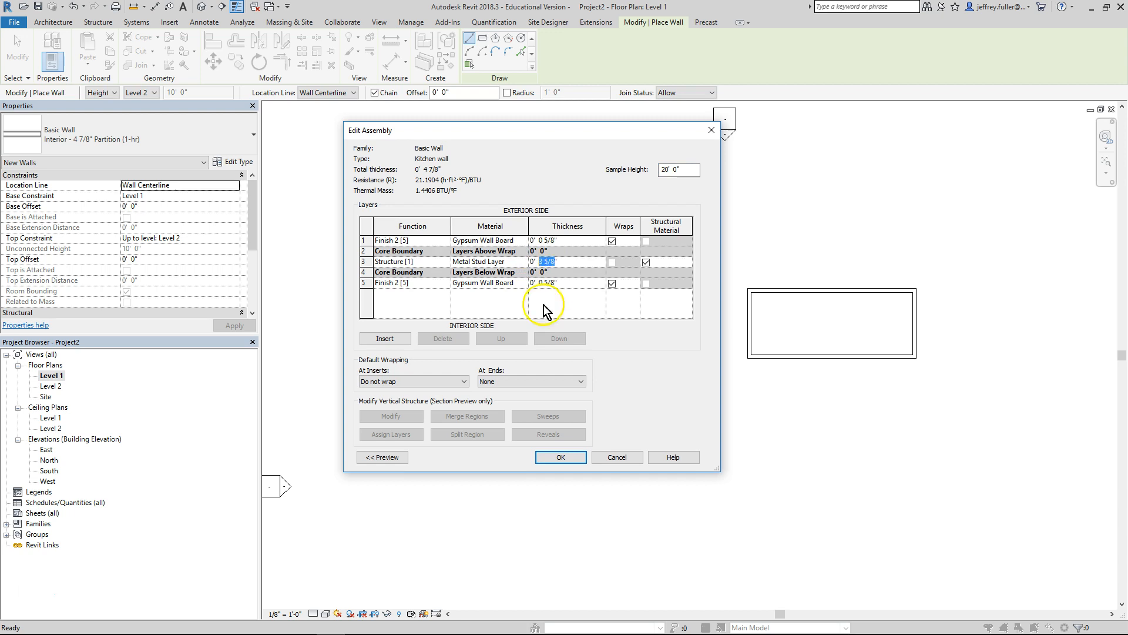
text(6)
click(651, 372)
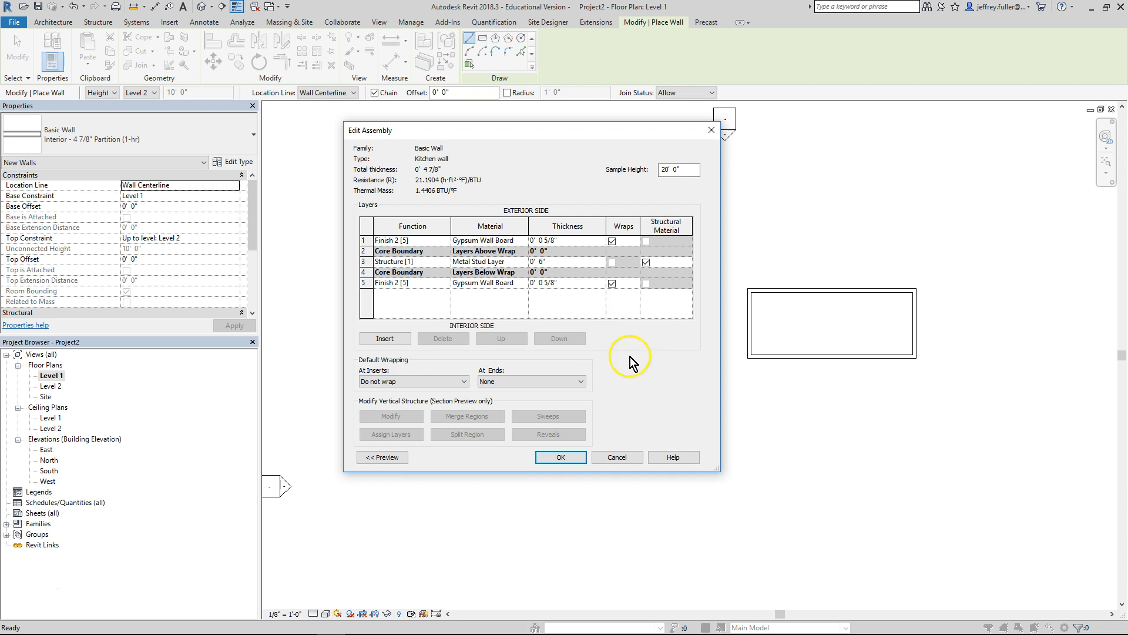
Change the material of the Kitchen wall's core structure layer to Softwood, Lumber
click(521, 262)
click(523, 262)
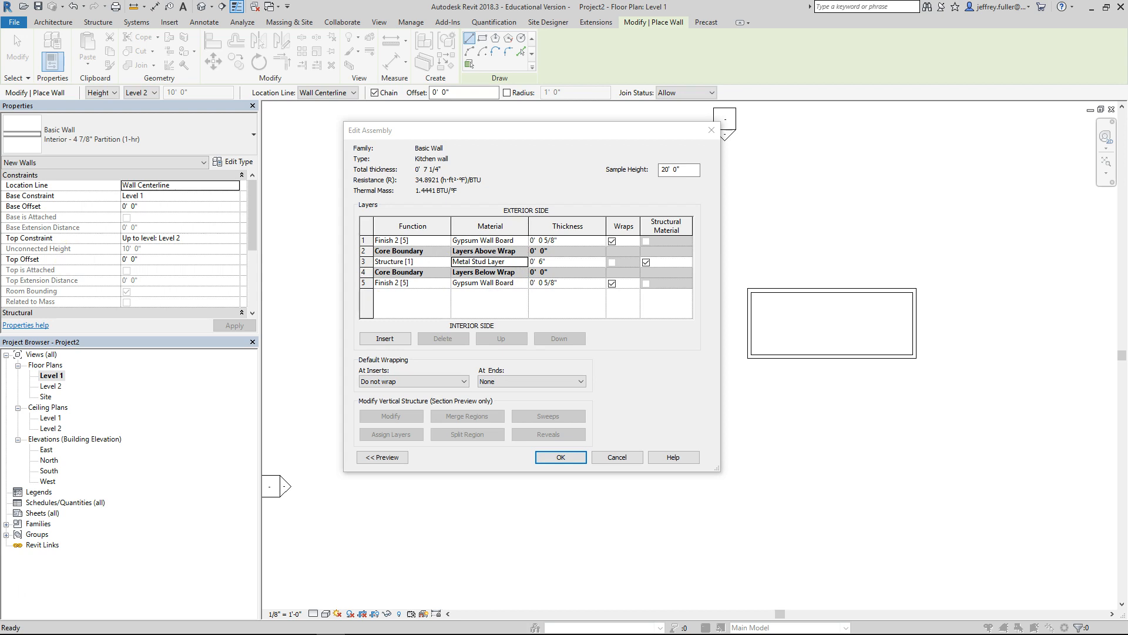
drag(0, 28, 203, 38)
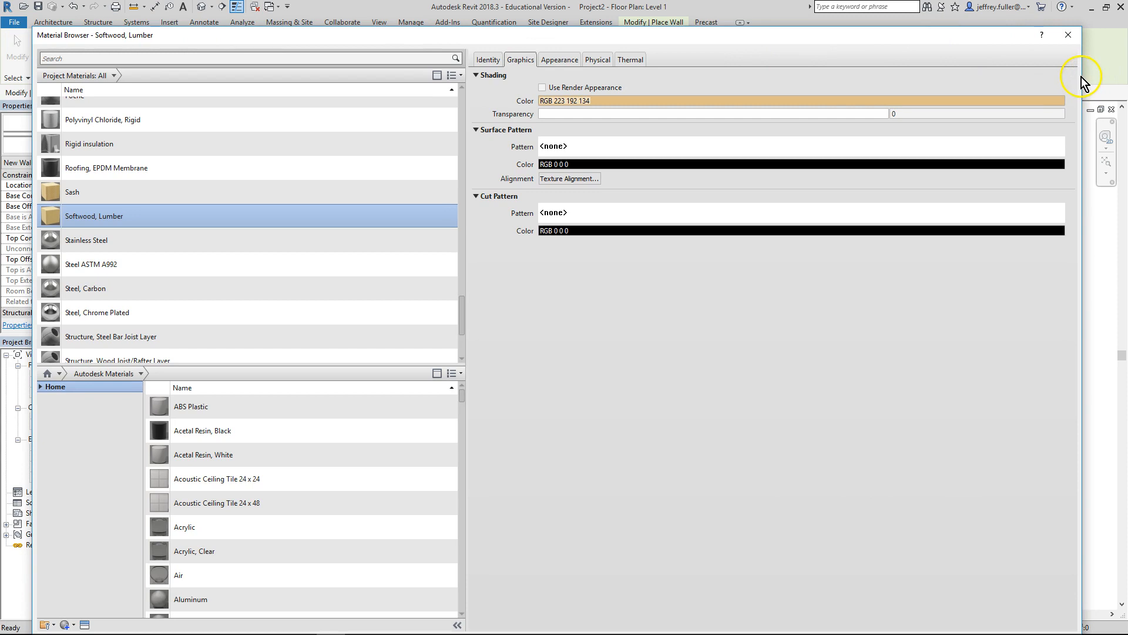
drag(1083, 77, 477, 84)
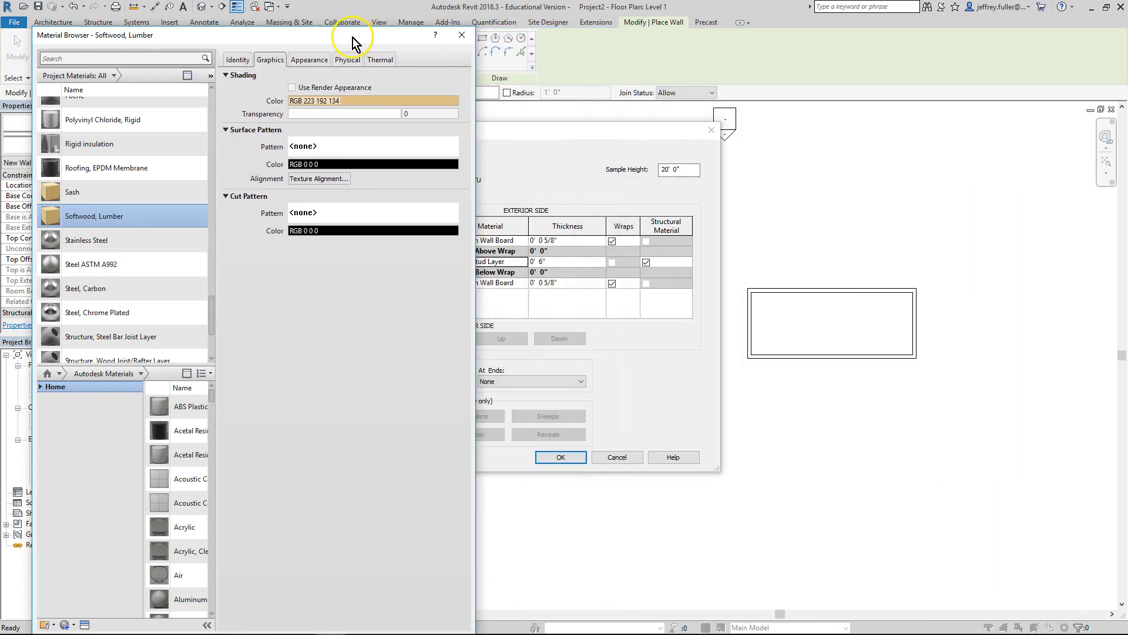
drag(353, 35, 729, 23)
scroll(509, 167, up, 5)
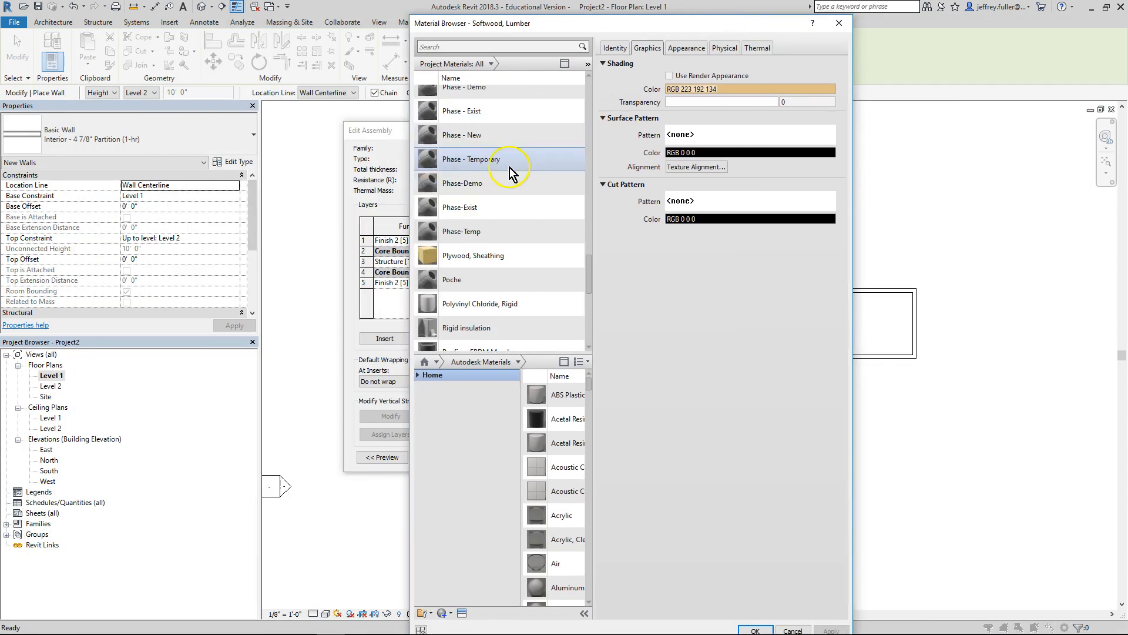
scroll(509, 170, down, 4)
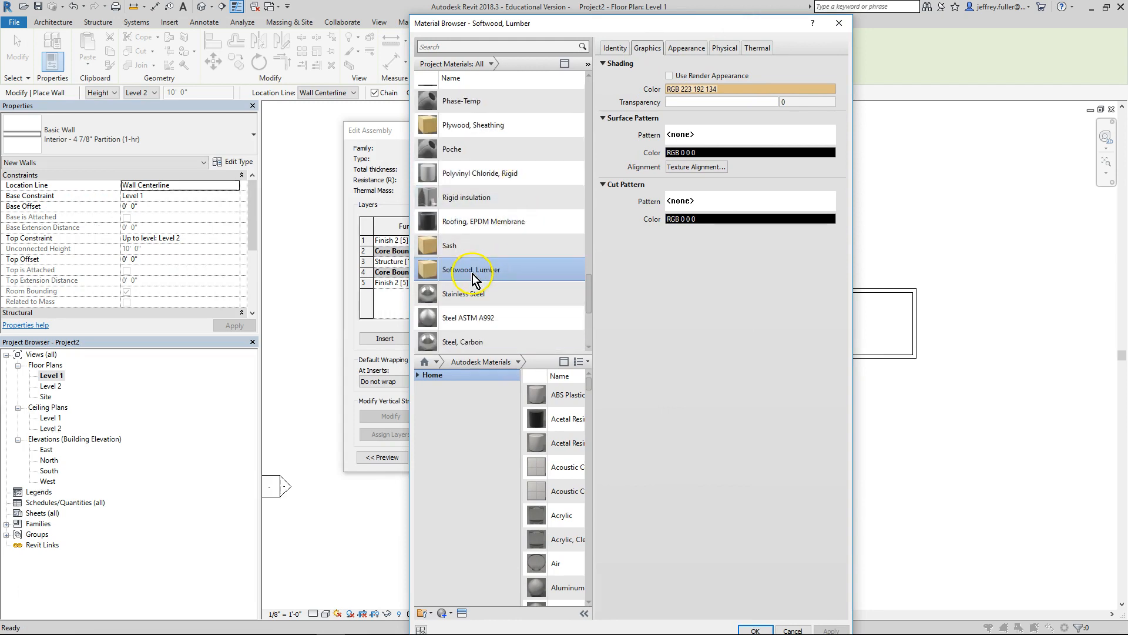
click(752, 626)
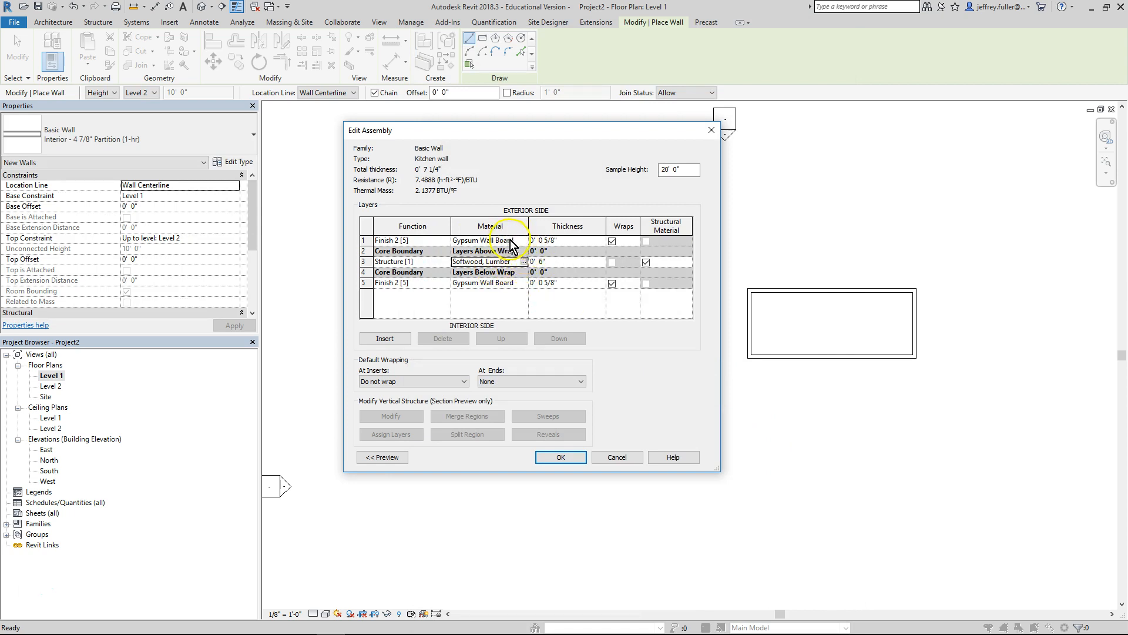
Change the material of the Kitchen wall's exterior-side finish layer to Tile, Porcelain, 4in
click(521, 241)
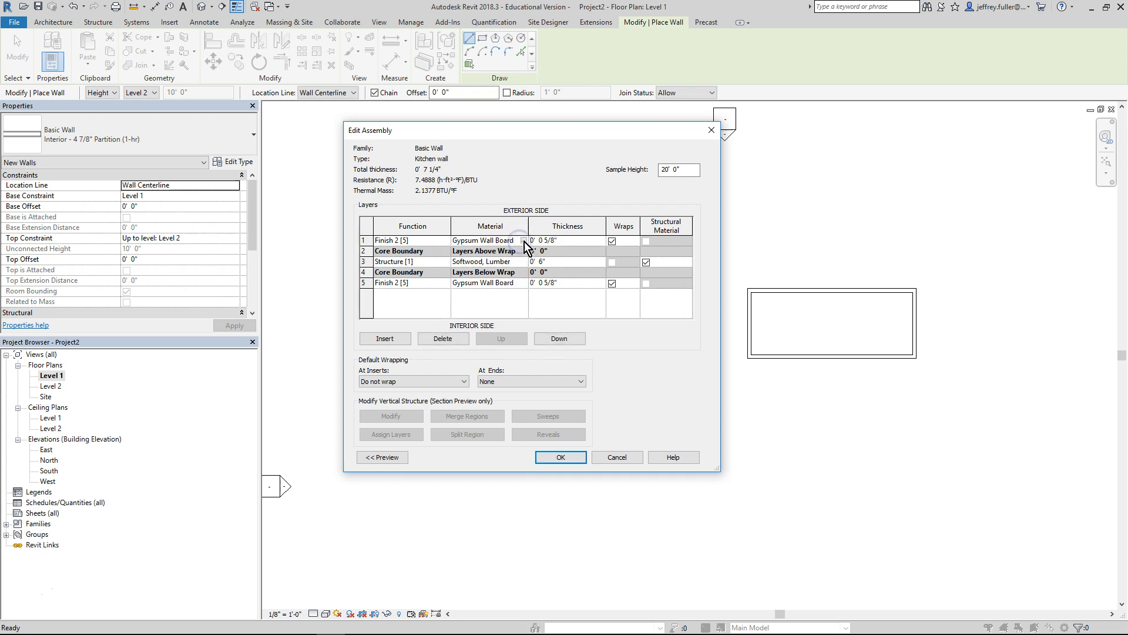
click(523, 241)
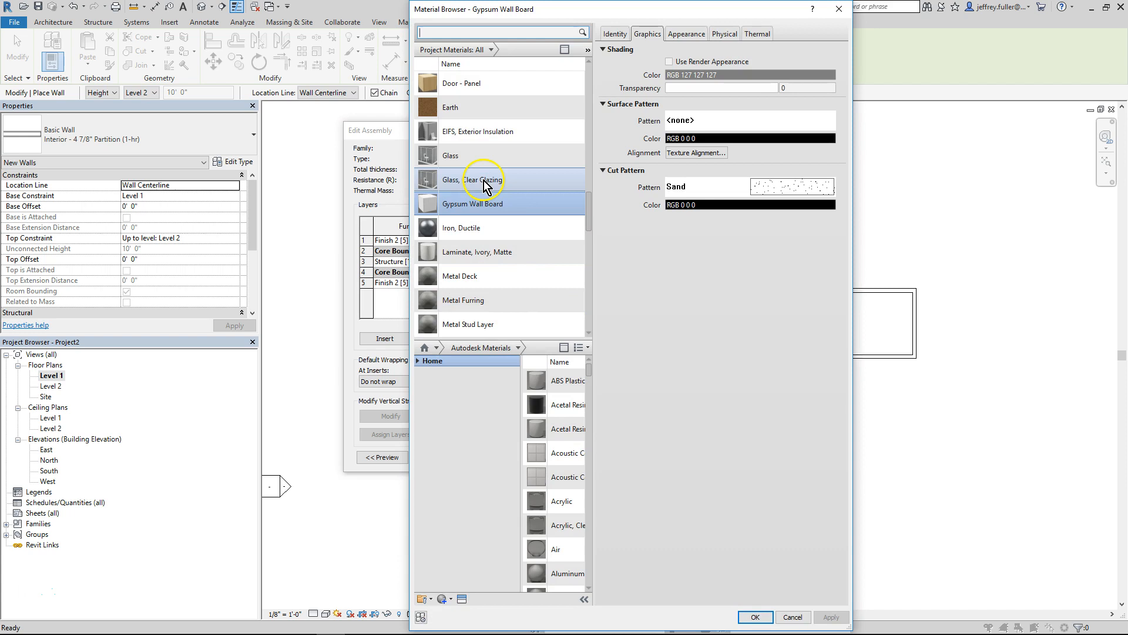
scroll(484, 188, down, 1)
scroll(484, 193, up, 1)
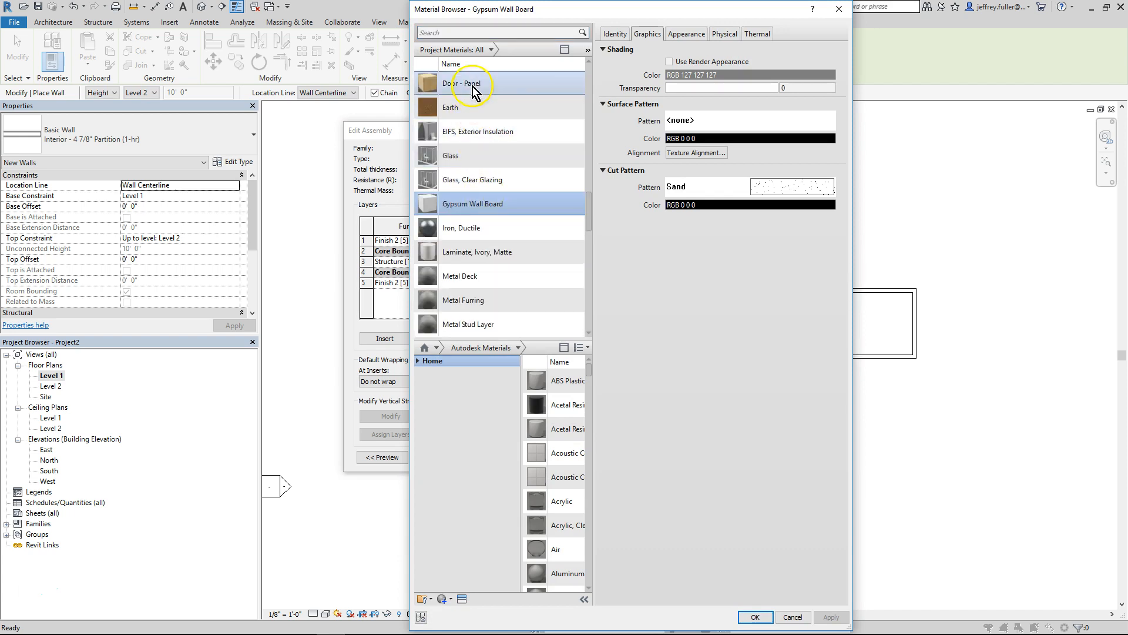
scroll(502, 248, down, 7)
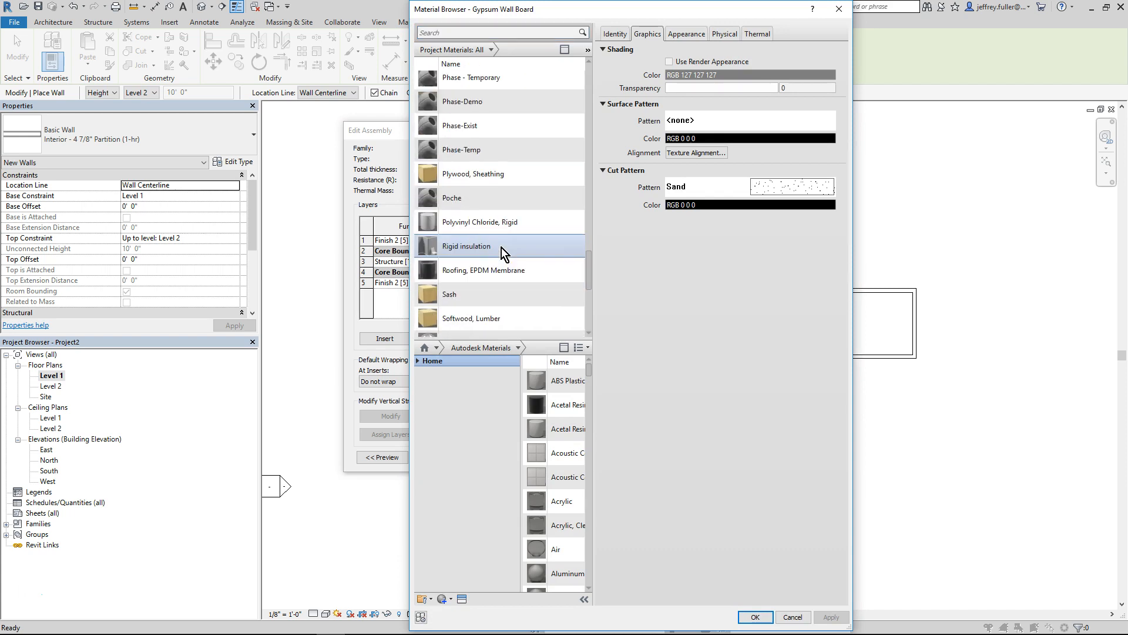
scroll(520, 292, down, 4)
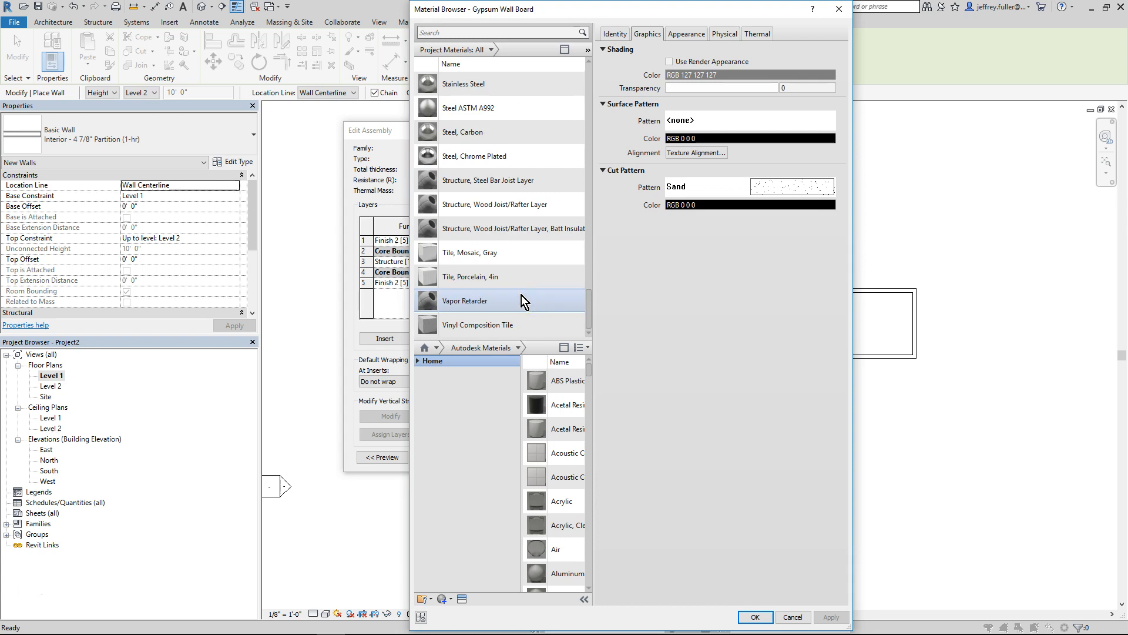
click(468, 277)
click(755, 616)
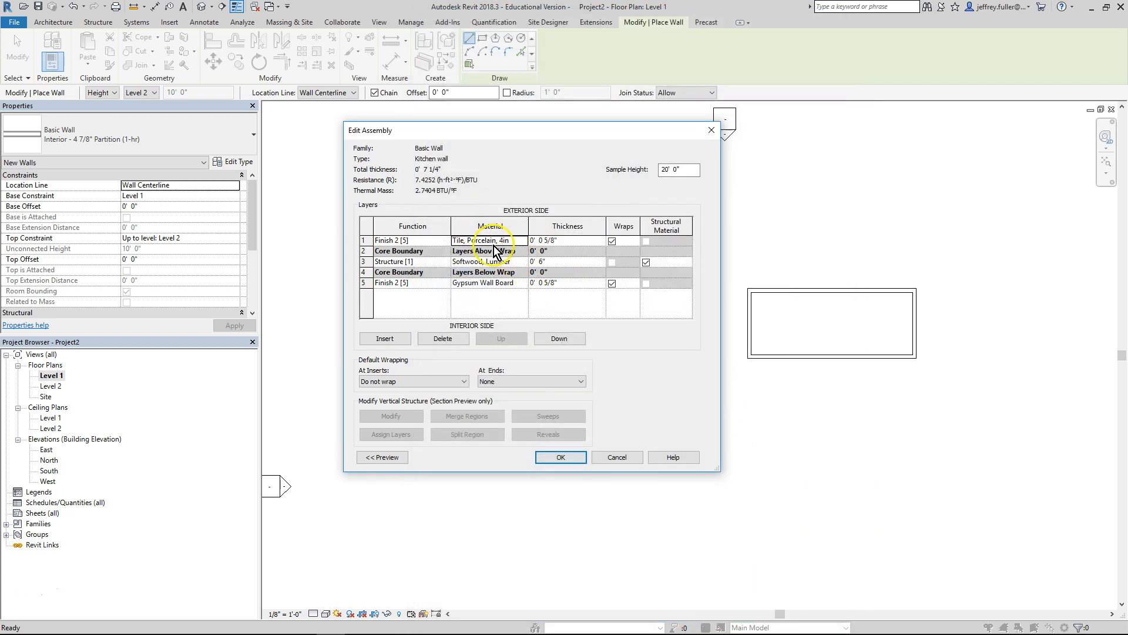
Set the thickness of the porcelain tile finish layer to 3/8"
click(559, 240)
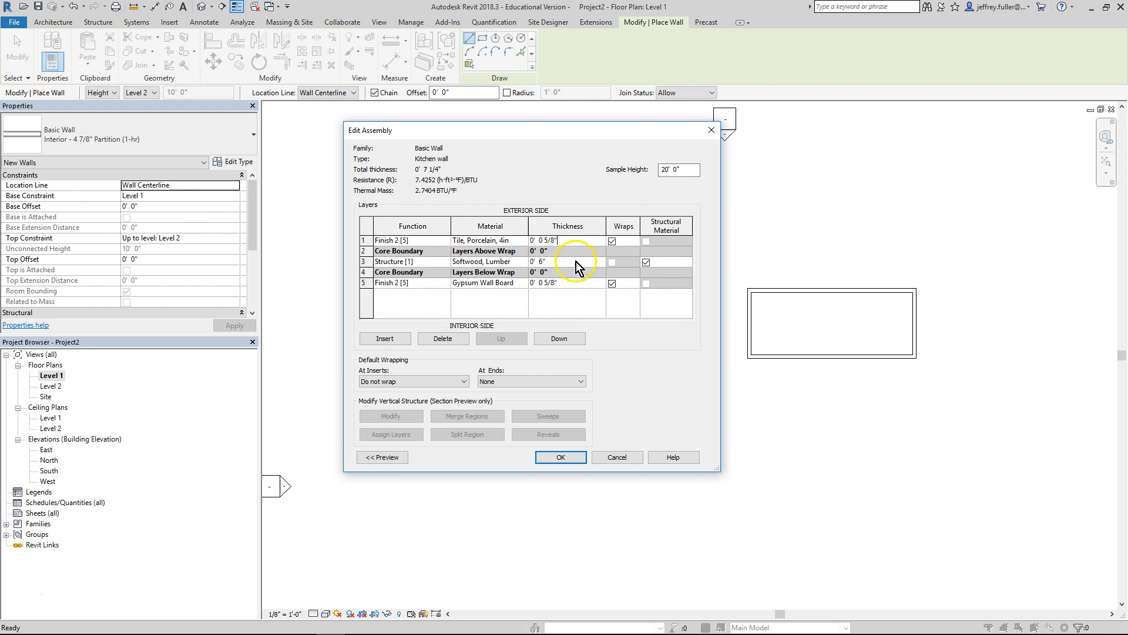
click(555, 239)
key(BackSpace)
key(BackSpace)
key(BackSpace)
key(BackSpace)
text(3/8)
click(572, 251)
Insert a layer between the porcelain tile finish and the core boundary, and assign it the Gypsum Wall Board material
click(381, 340)
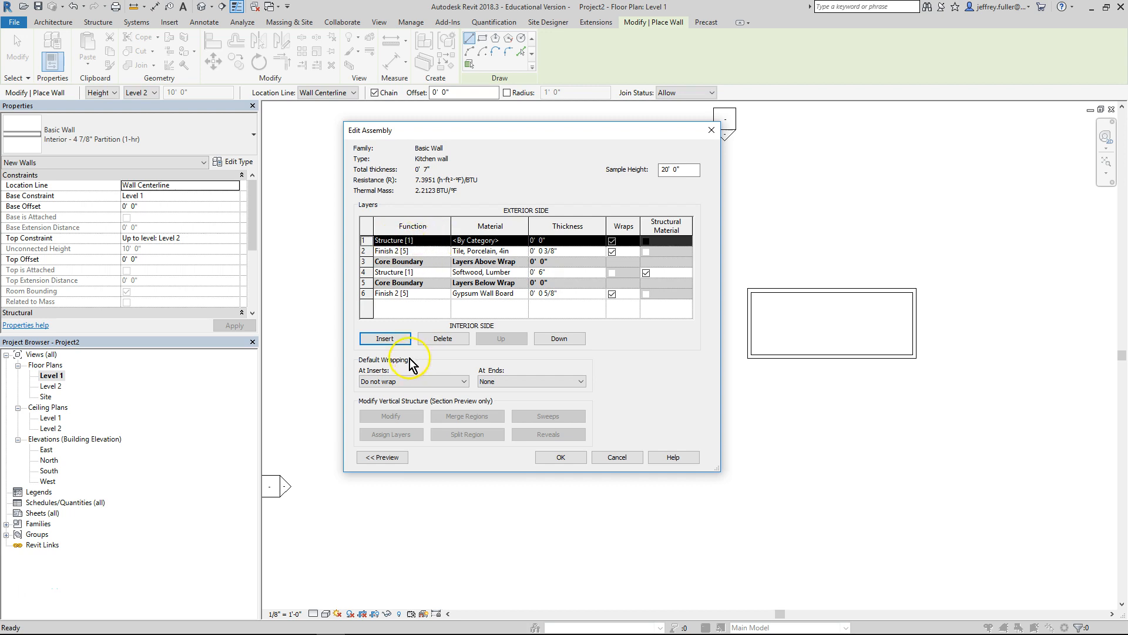
click(558, 340)
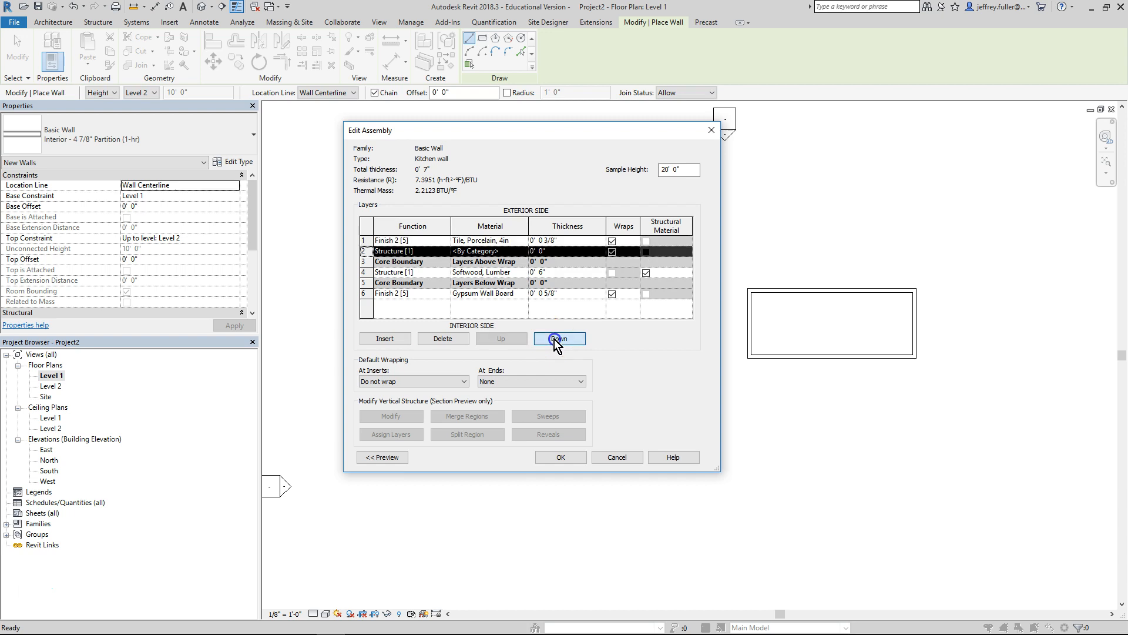
click(518, 252)
click(522, 252)
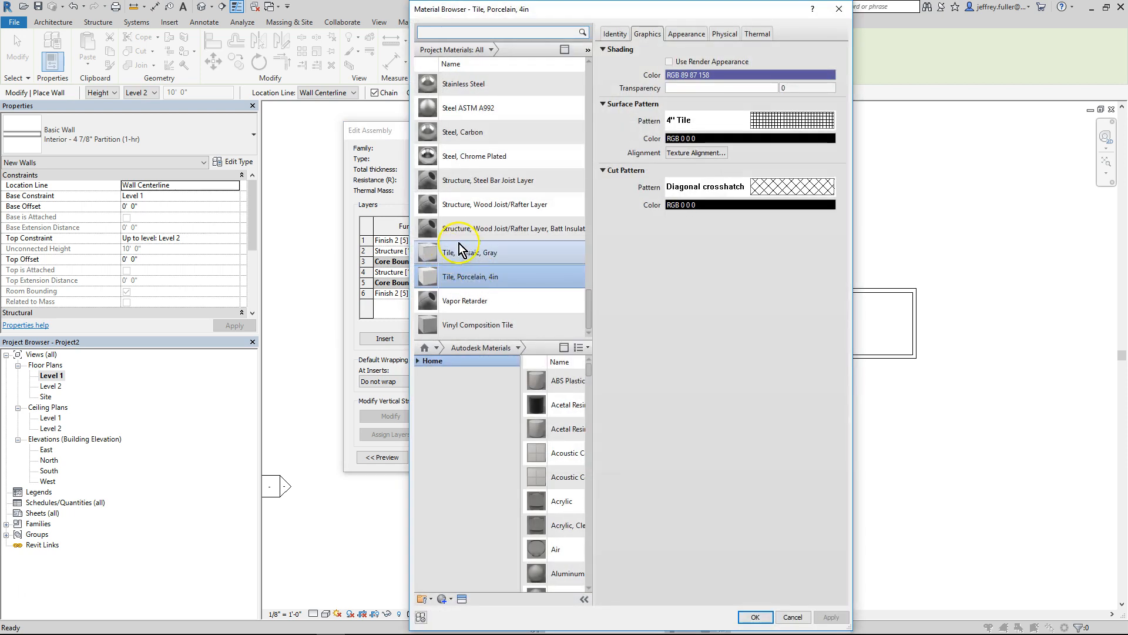
scroll(503, 291, up, 10)
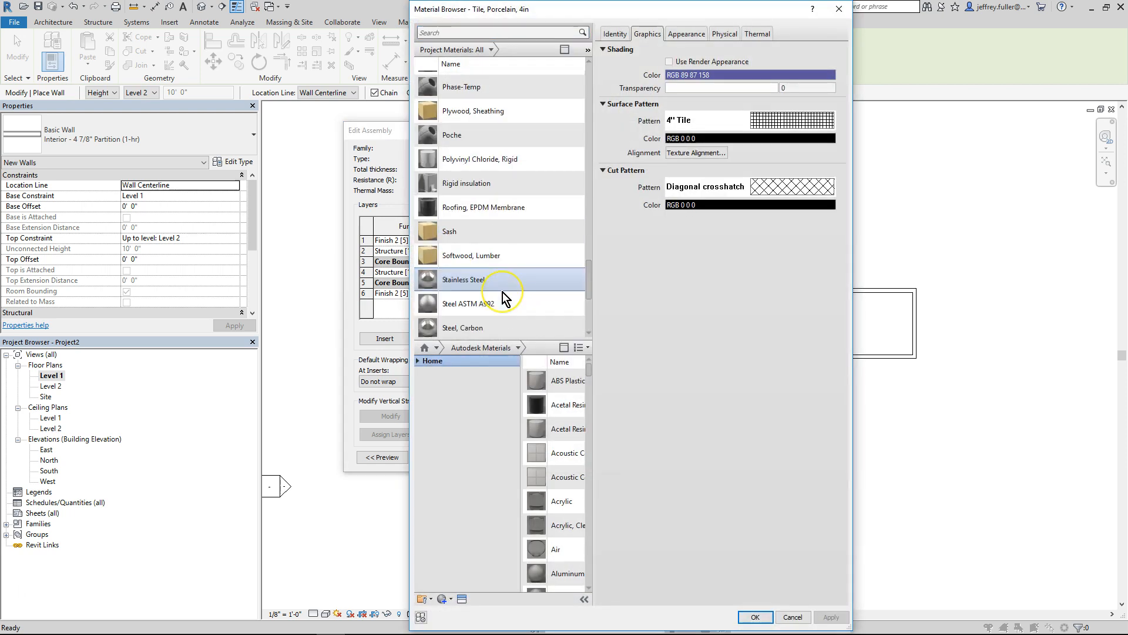
scroll(497, 214, up, 4)
click(495, 212)
scroll(495, 215, down, 8)
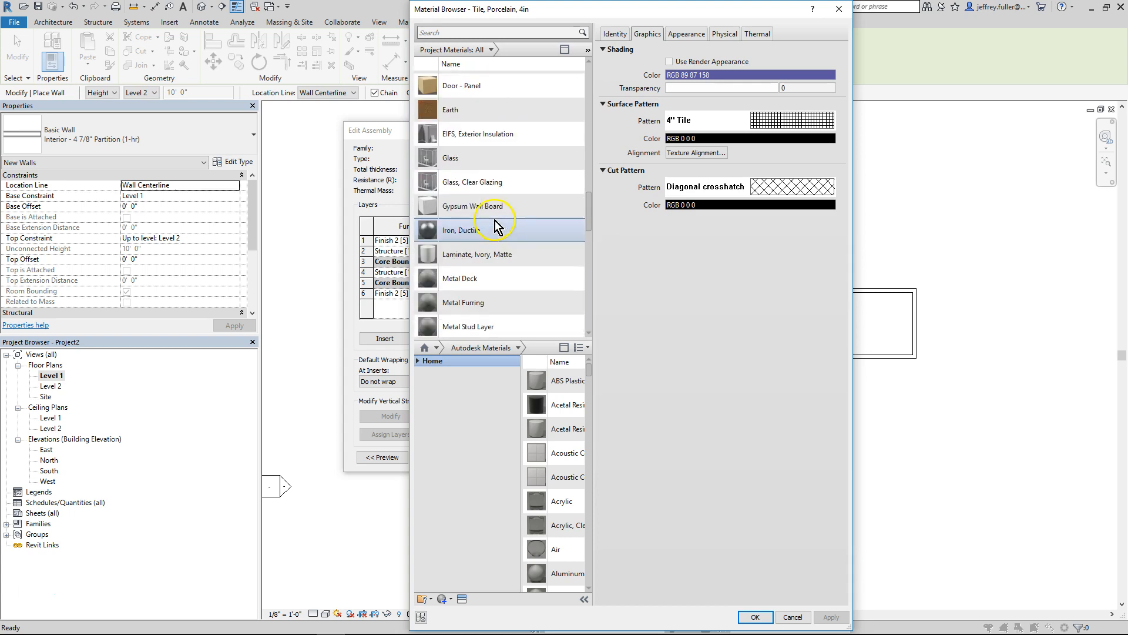
scroll(495, 230, up, 5)
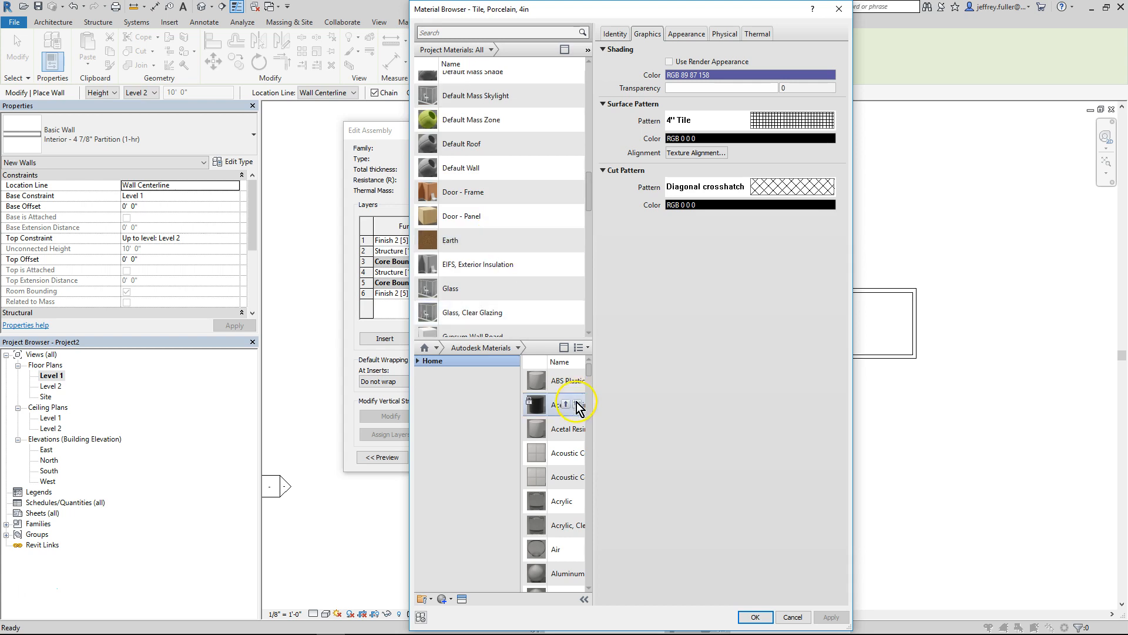
scroll(517, 273, down, 3)
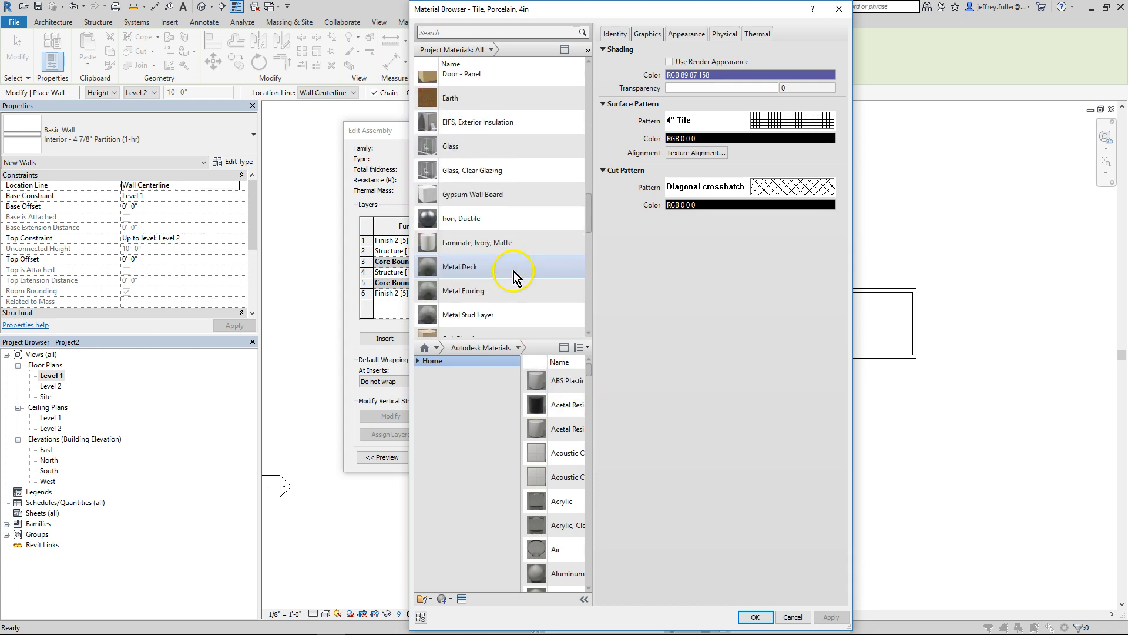
click(492, 191)
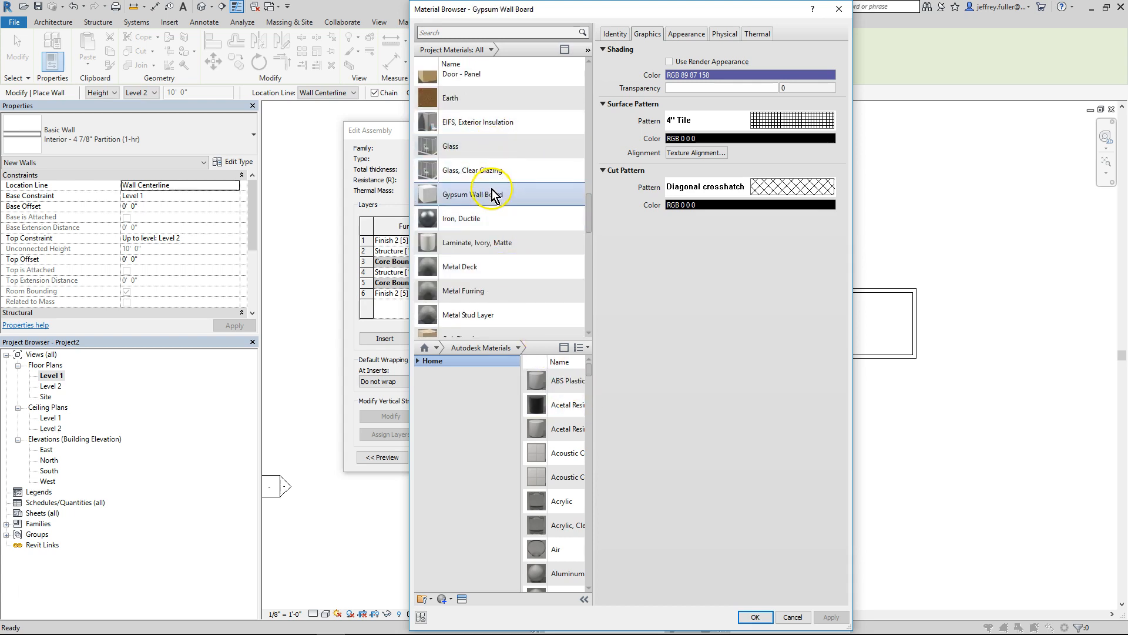
click(760, 619)
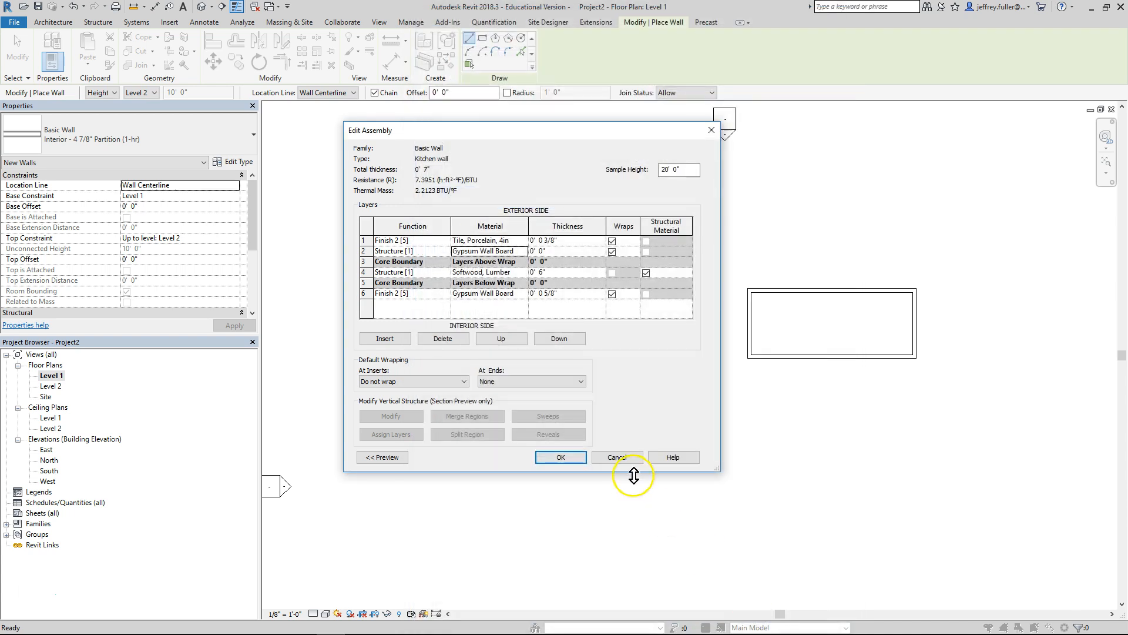
Set the thickness of the inserted Gypsum Wall Board layer to 5/8" and accept the Kitchen wall's assembly and type properties
click(549, 252)
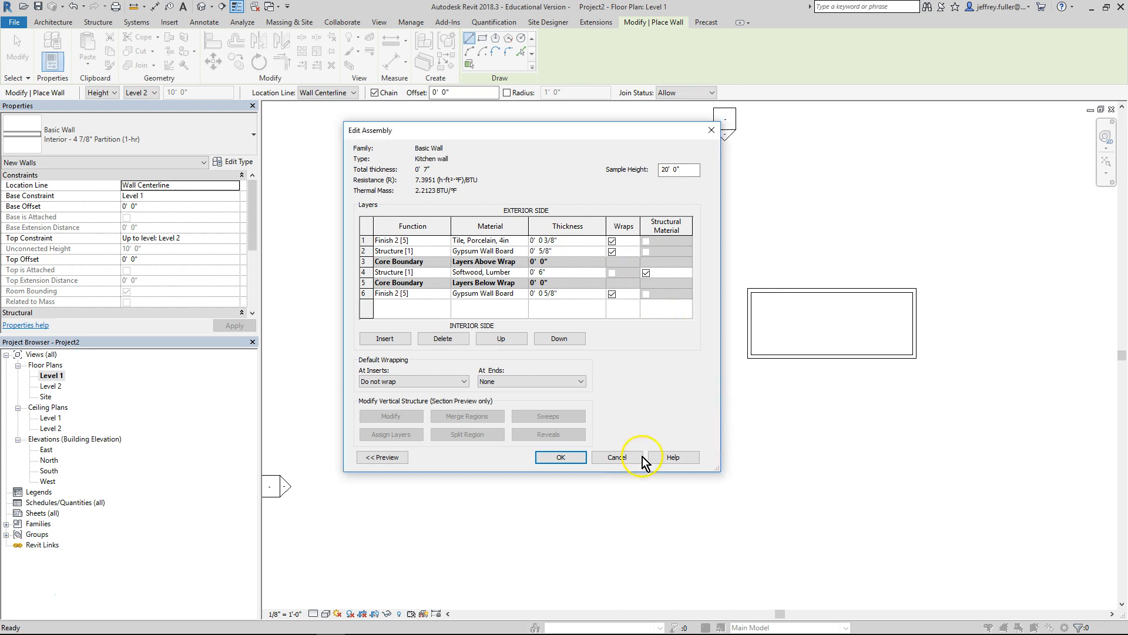
click(558, 458)
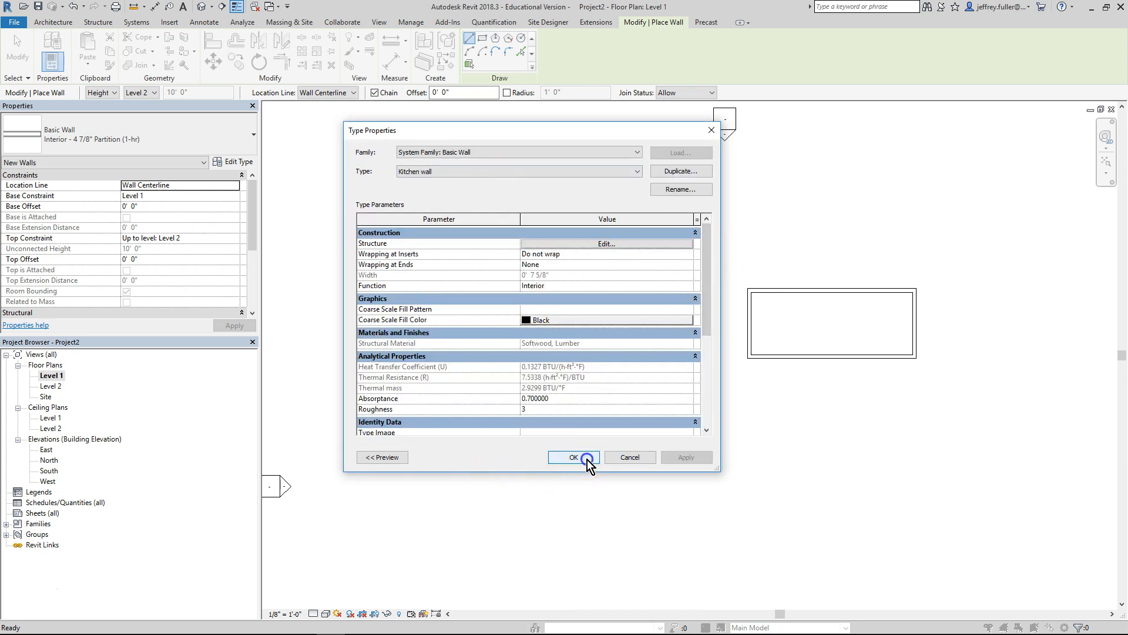
click(587, 460)
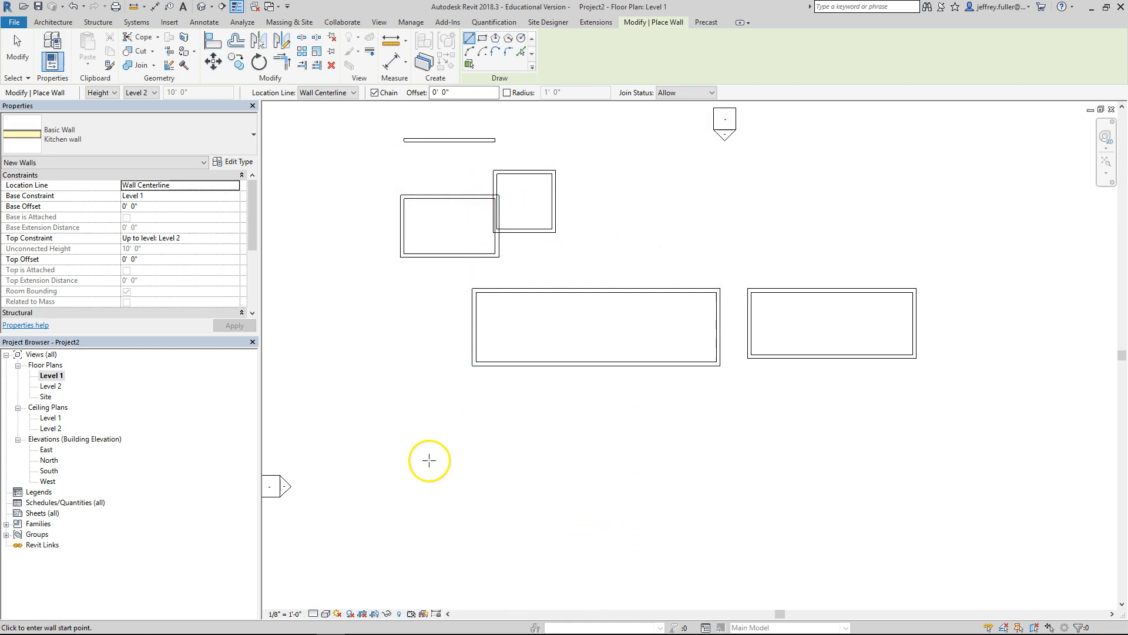
Draw a chain of Kitchen walls down through the wide middle rectangle, about 12' across below it, and back up past its upper wall
click(599, 266)
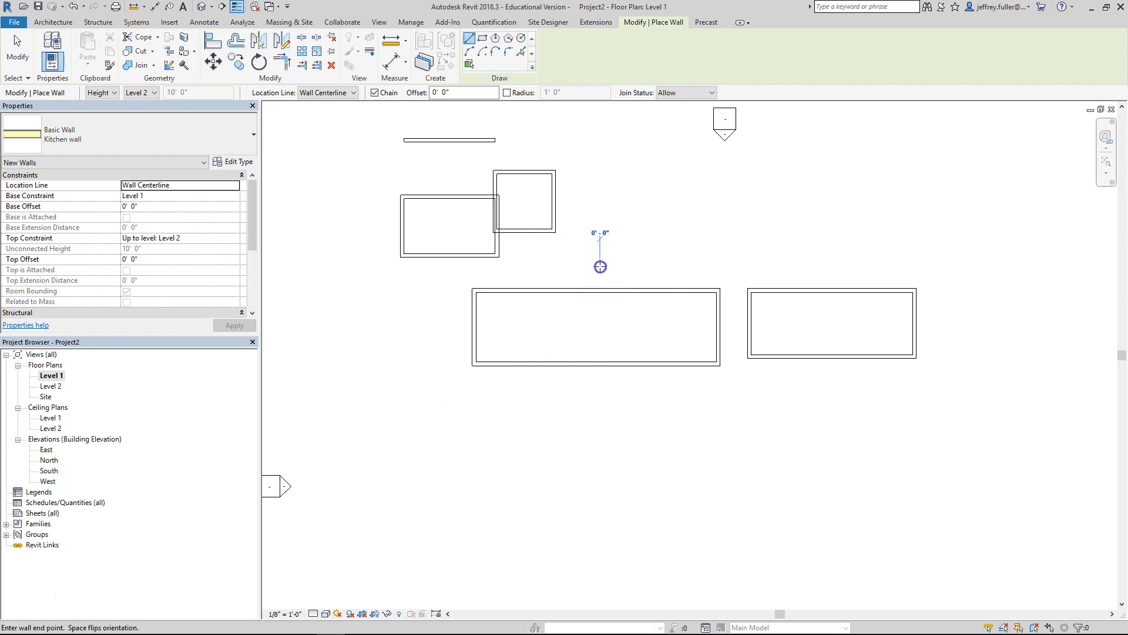
click(611, 414)
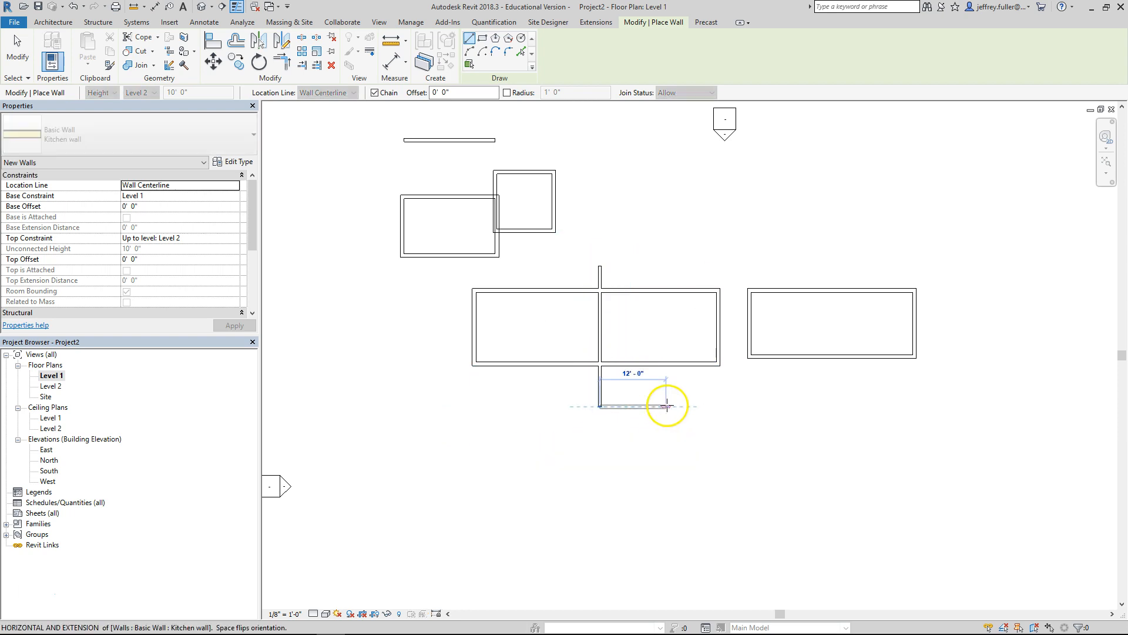
click(667, 405)
click(670, 348)
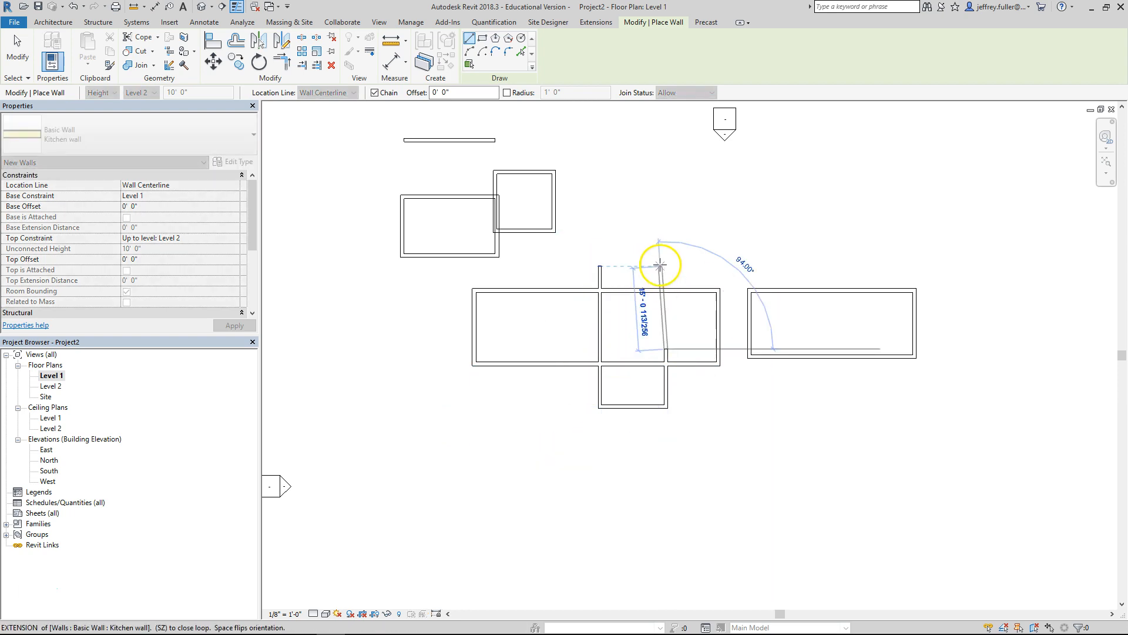
click(667, 253)
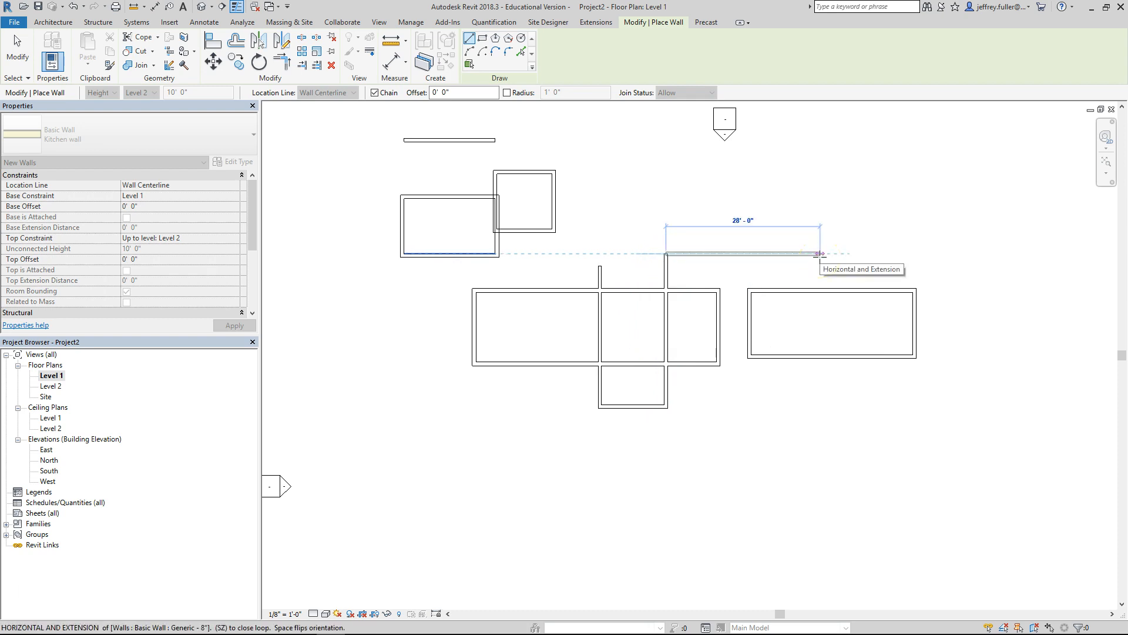
key(Escape)
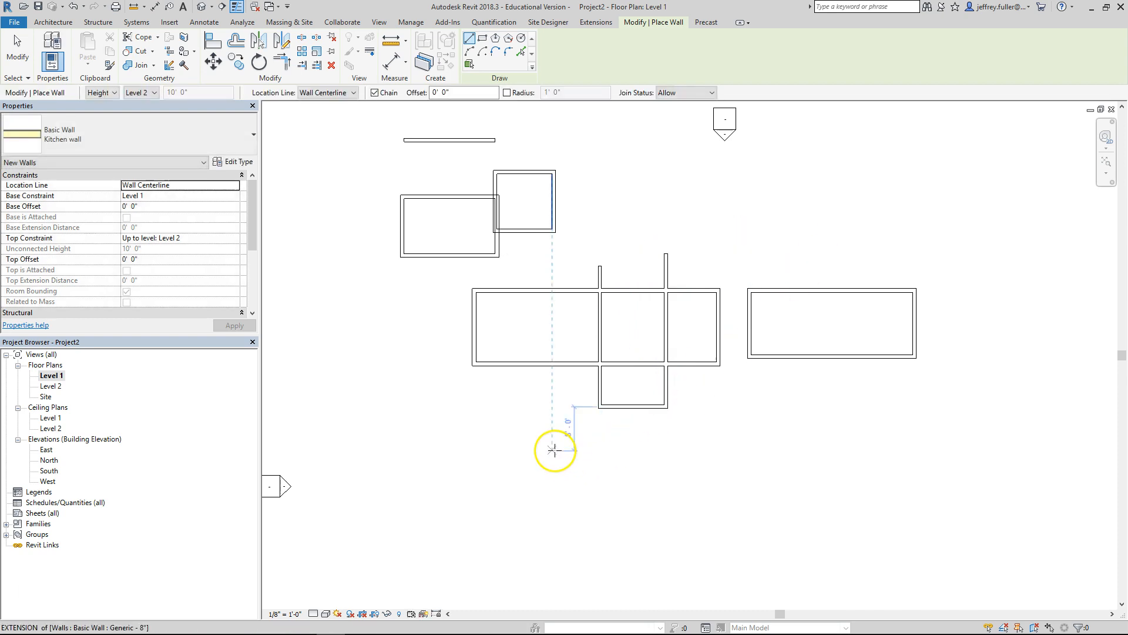
key(Escape)
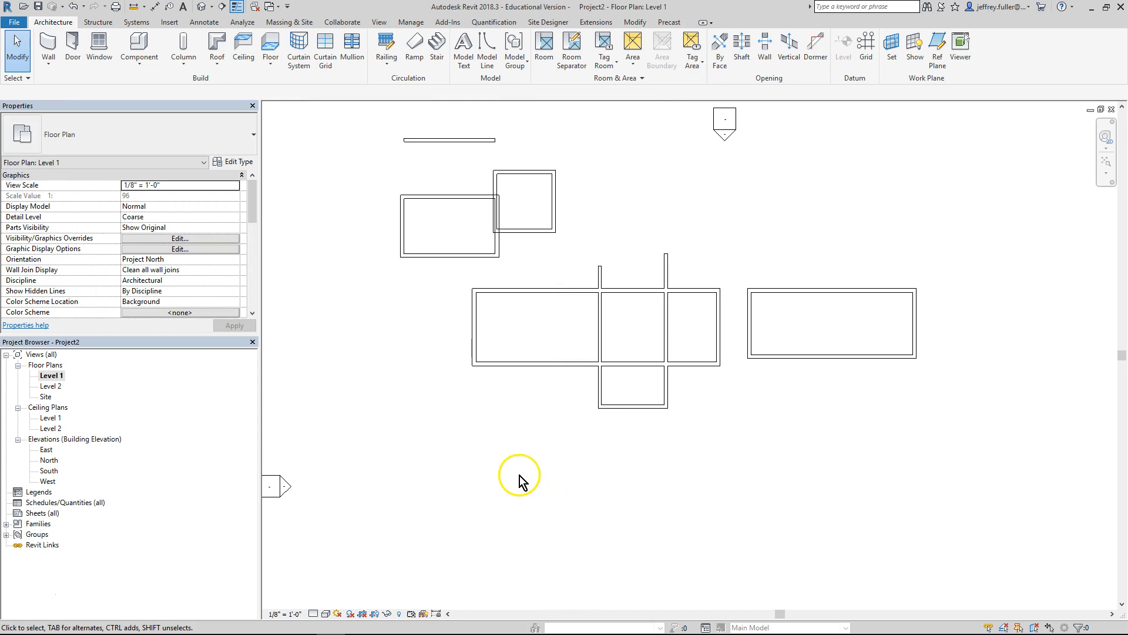